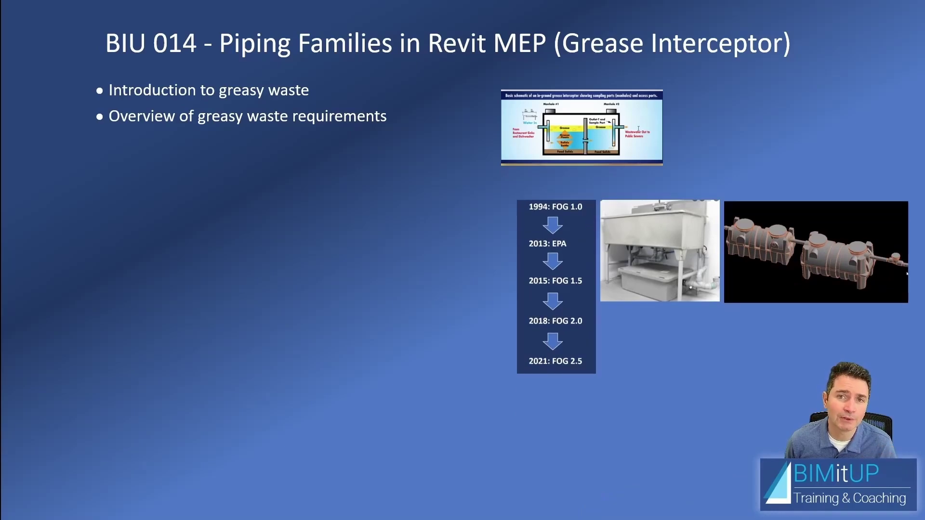
Bring in the third bullet, 'How to create the piping family', on the course-topics slide
key(Right)
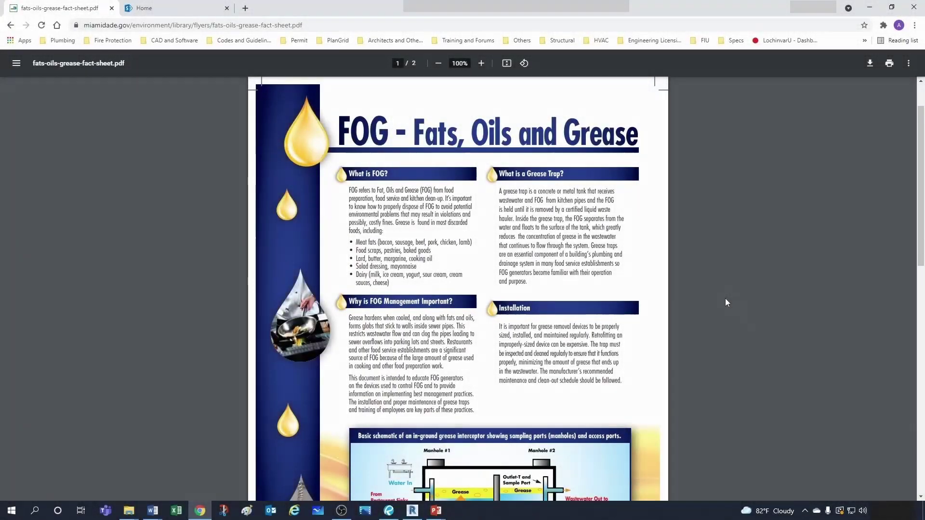
Scroll down and back up through both pages of the fats-oils-grease fact sheet PDF
scroll(725, 299, down, 3)
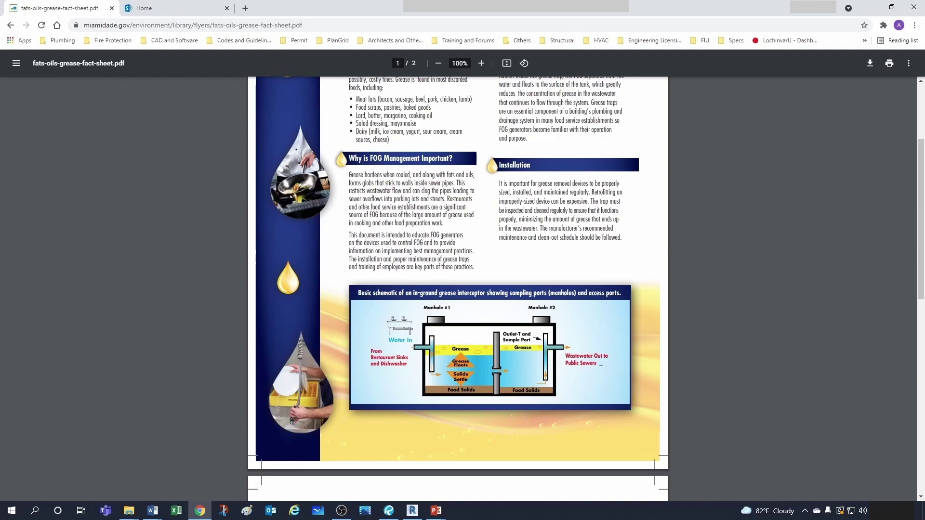
scroll(589, 350, up, 2)
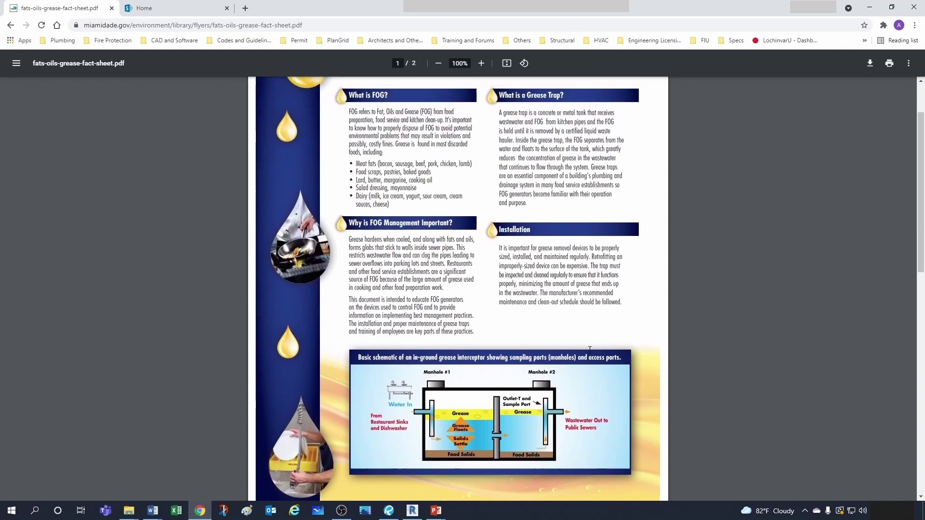
scroll(590, 350, up, 2)
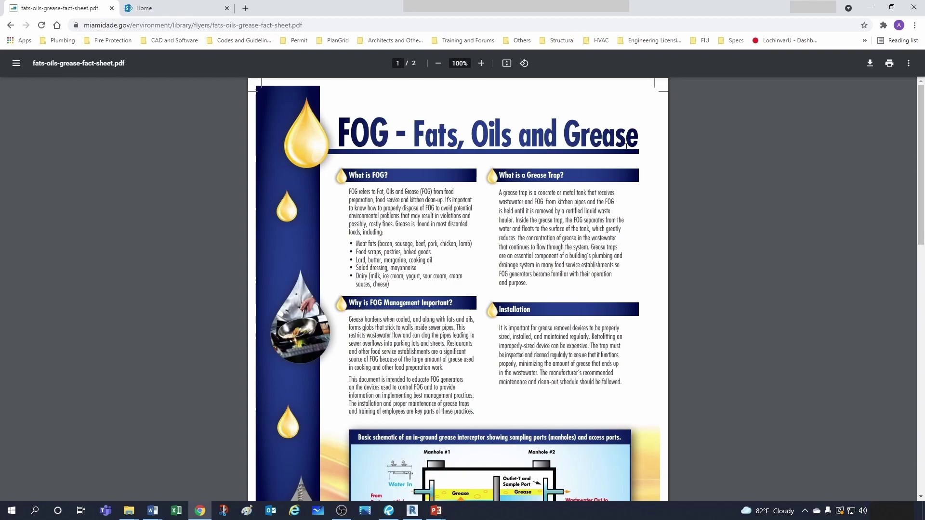
scroll(510, 241, down, 10)
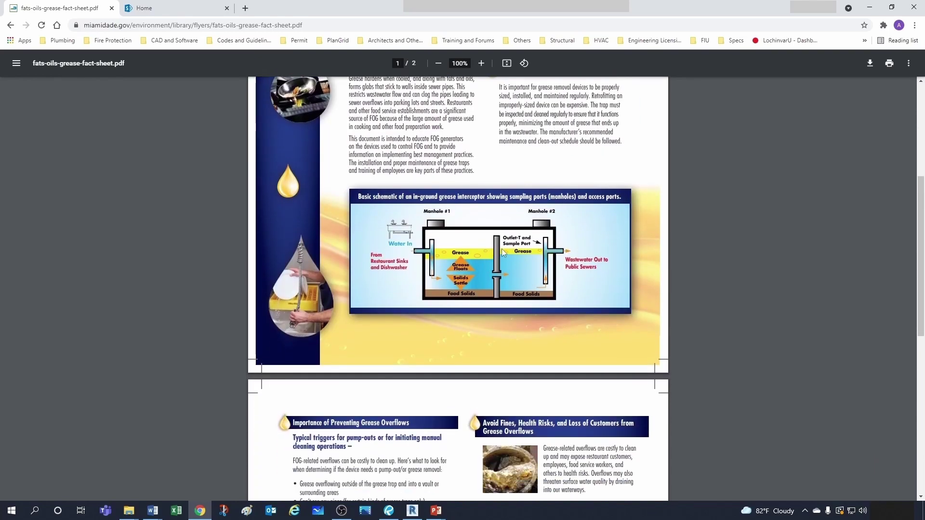
scroll(508, 256, down, 6)
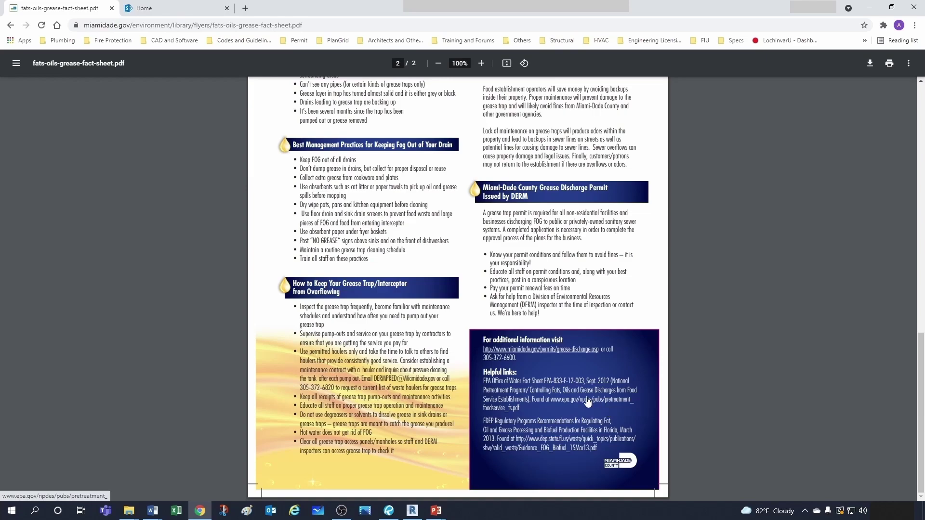
scroll(587, 402, up, 7)
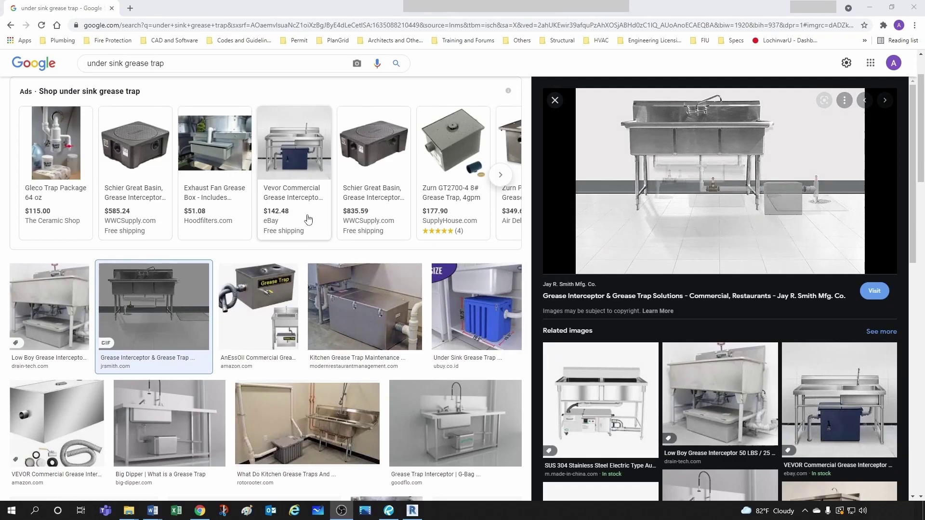
mouse_move(306, 166)
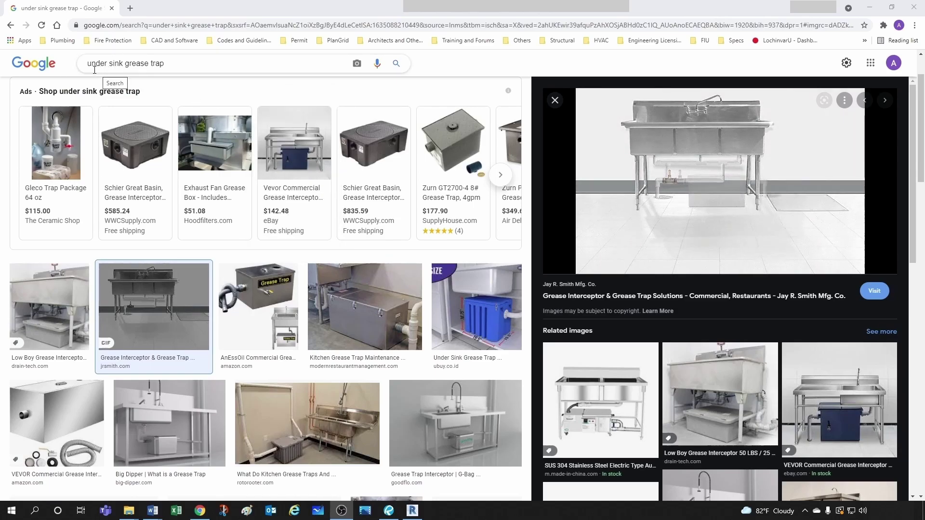
mouse_move(295, 142)
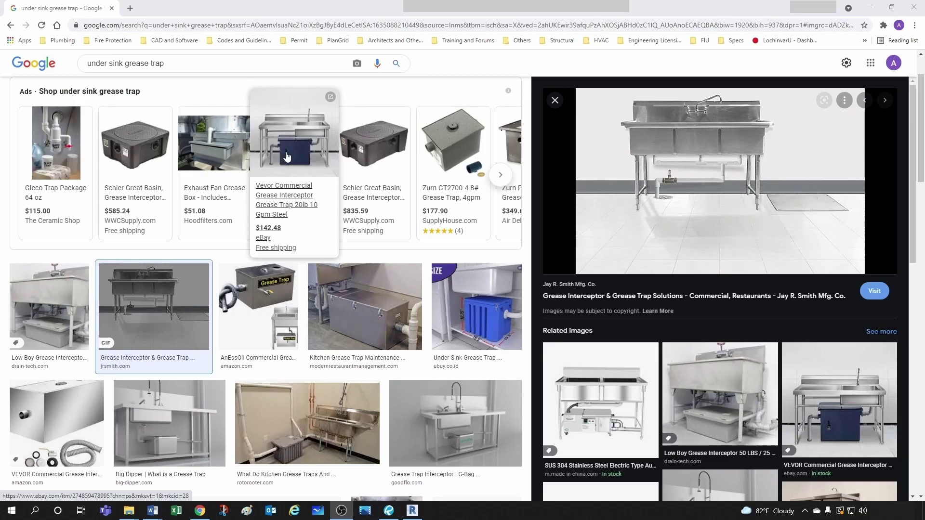
click(83, 321)
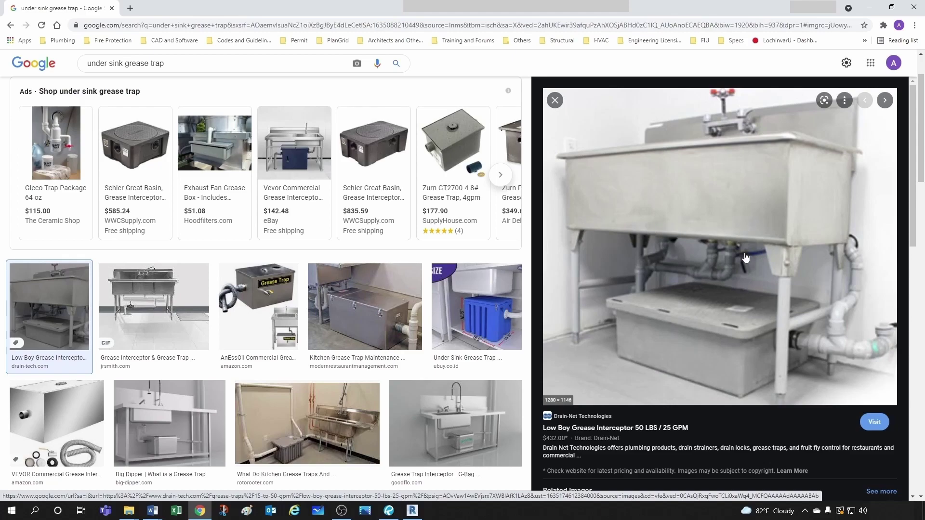
click(159, 311)
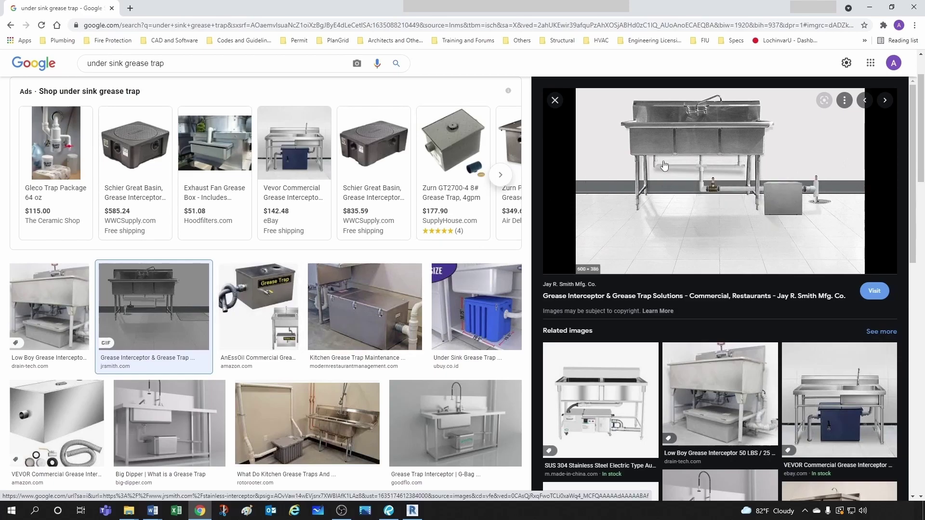
Switch to the Revit model and orbit around the two grease interceptor tanks
key(alt+Tab)
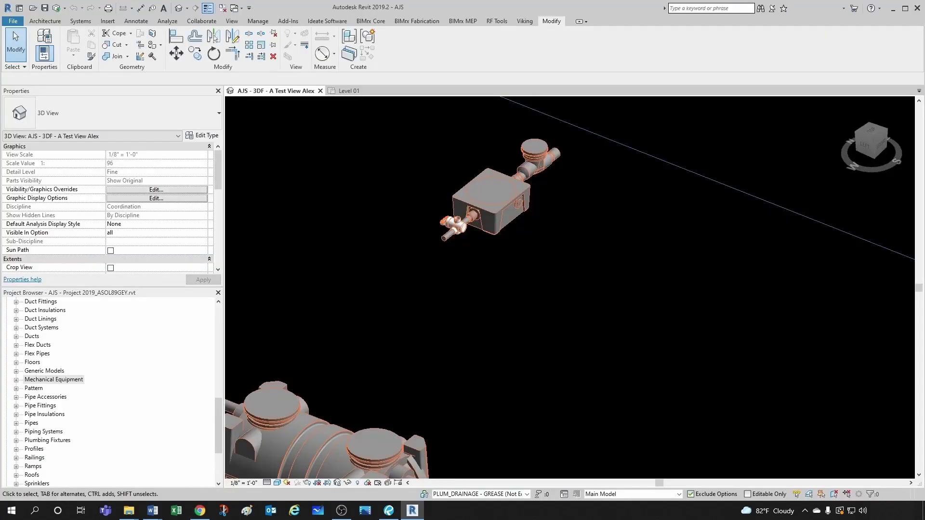
scroll(586, 304, down, 3)
scroll(573, 341, up, 5)
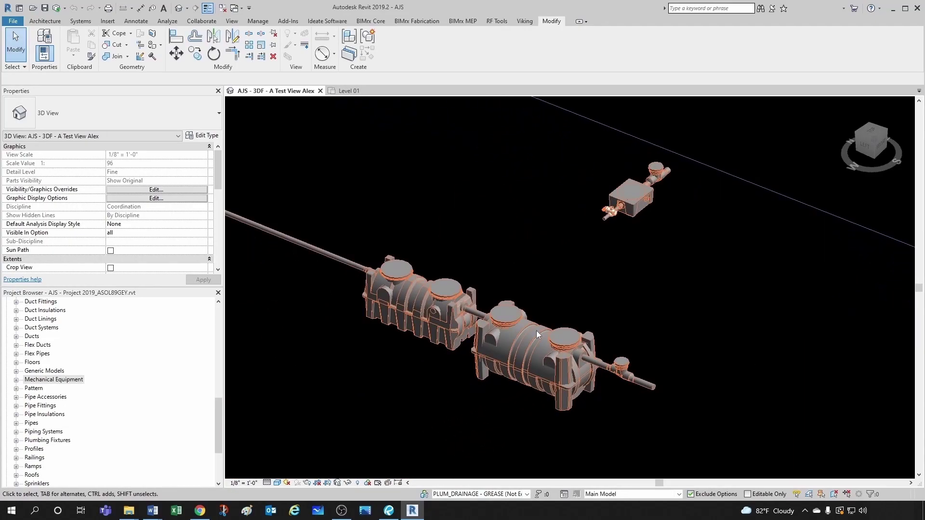
scroll(424, 352, up, 1)
click(458, 339)
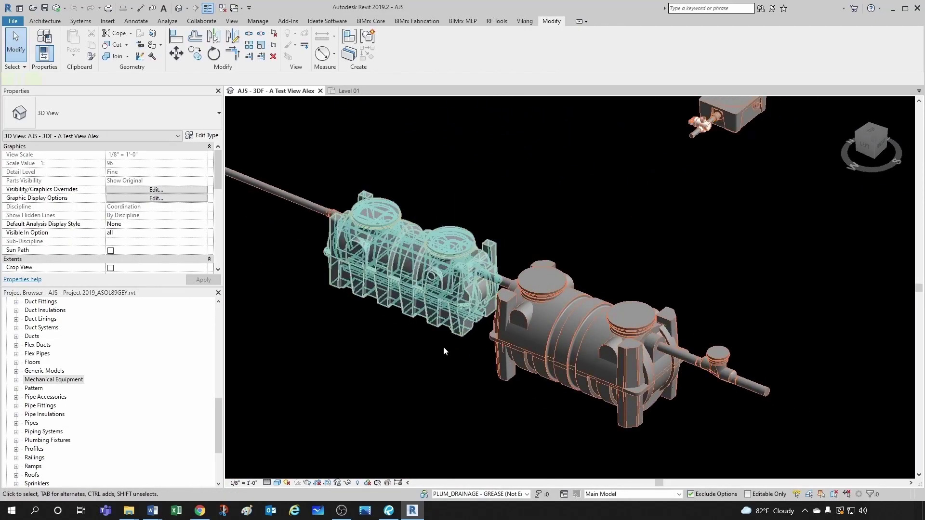
shift+middle_drag(444, 346, 481, 367)
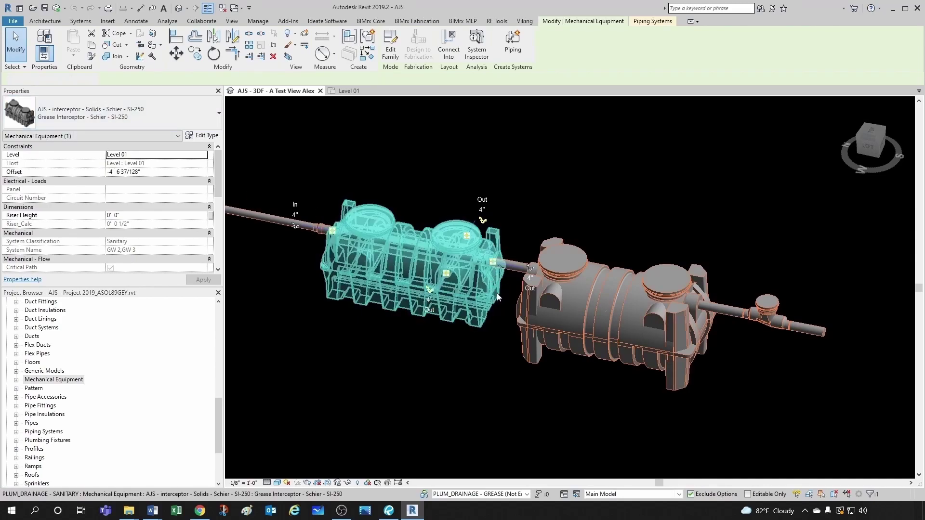
key(Escape)
shift+middle_drag(450, 261, 542, 311)
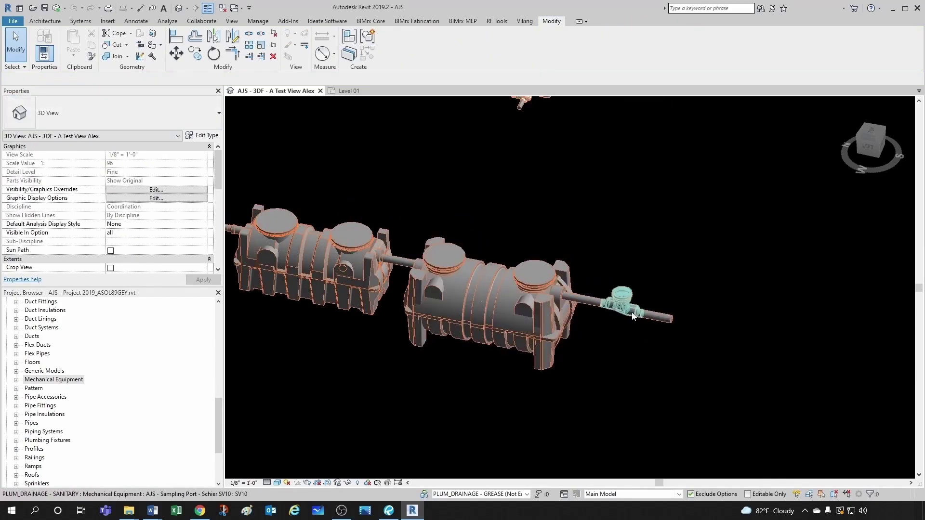
scroll(625, 344, down, 1)
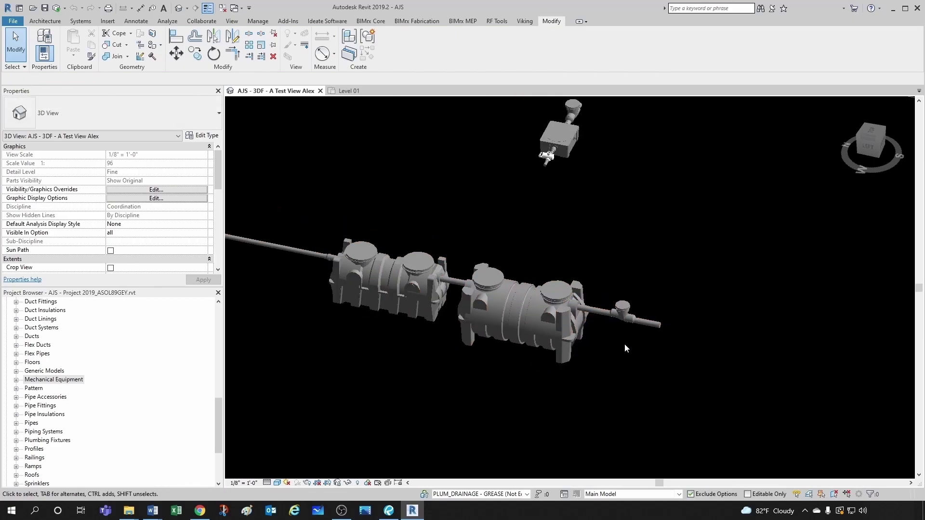
scroll(563, 340, up, 1)
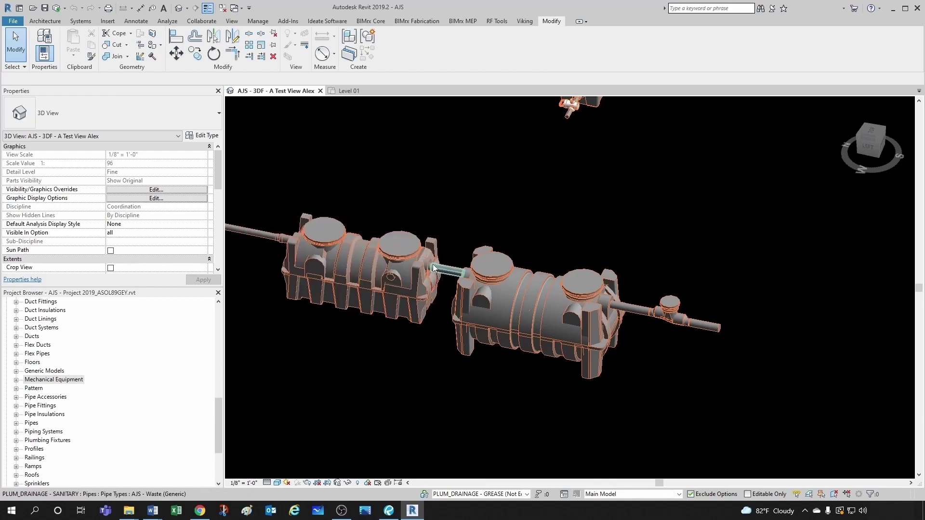
middle_drag(347, 323, 579, 328)
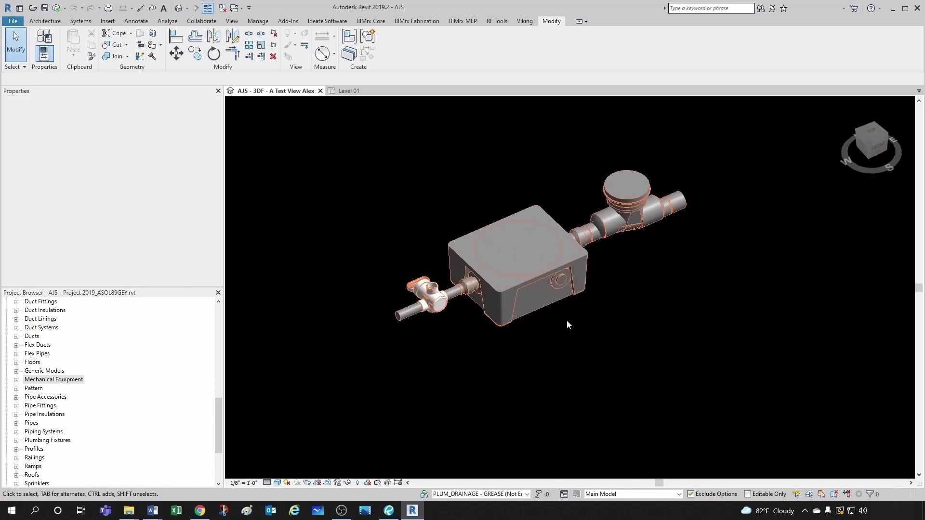
Inspect the small interceptor unit, inlet-side valve and sampling port by selecting each in turn
click(518, 289)
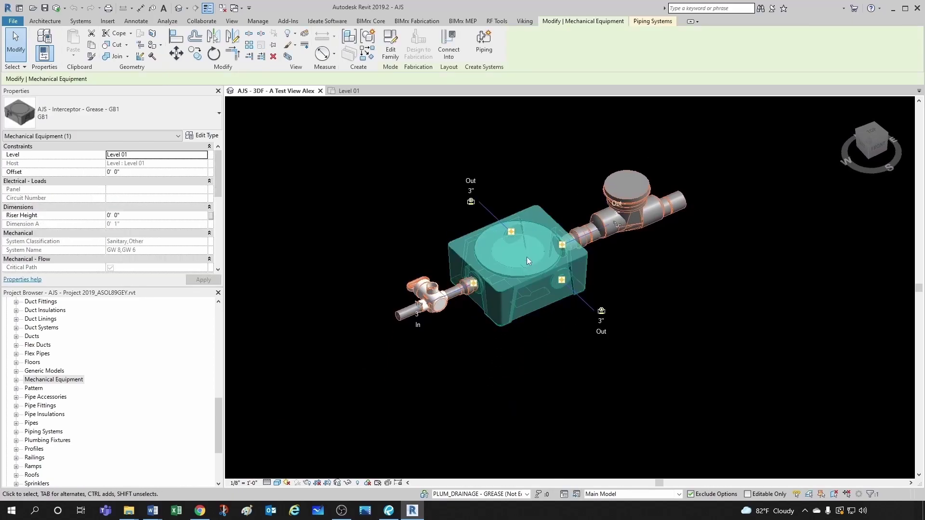
click(435, 328)
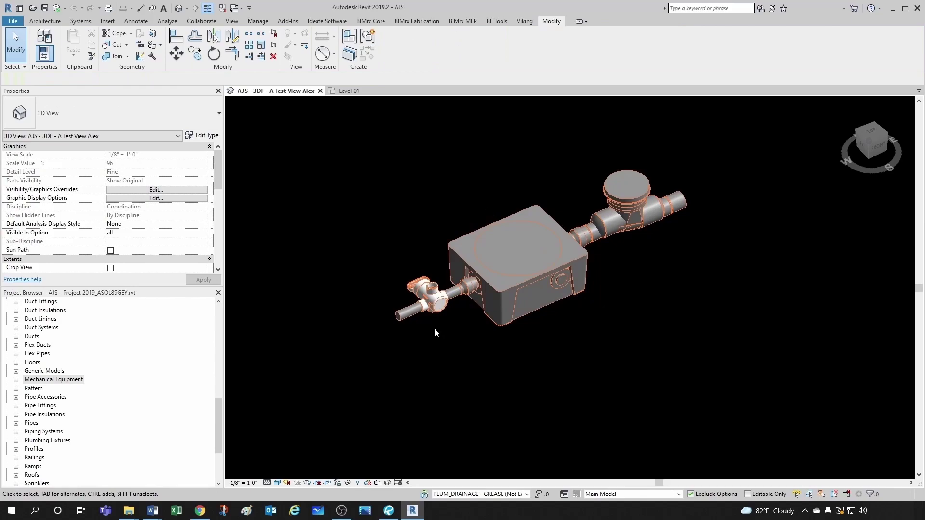
click(431, 306)
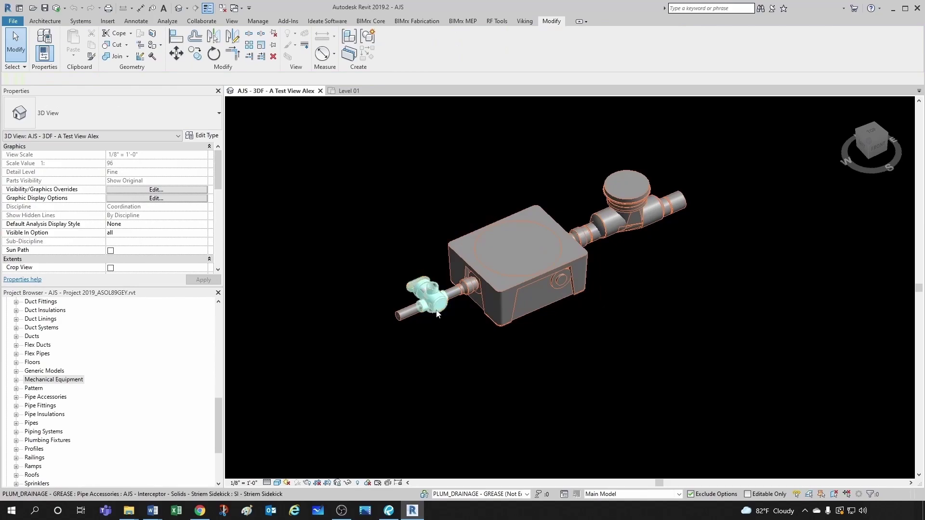
click(314, 250)
click(612, 233)
click(592, 314)
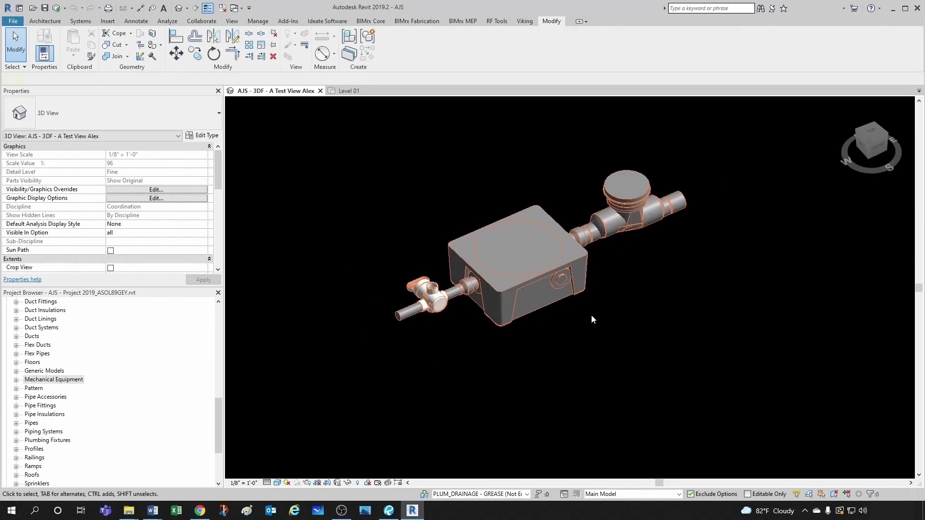
scroll(646, 279, down, 2)
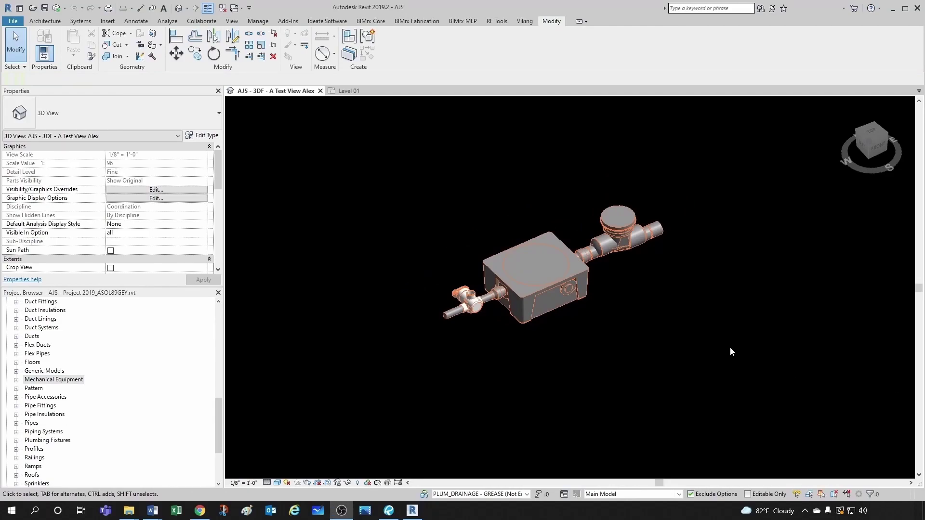
scroll(698, 305, down, 3)
Pan, zoom and orbit to view the tanks and small unit from another side
middle_drag(603, 366, 556, 322)
scroll(556, 322, up, 3)
scroll(573, 270, down, 2)
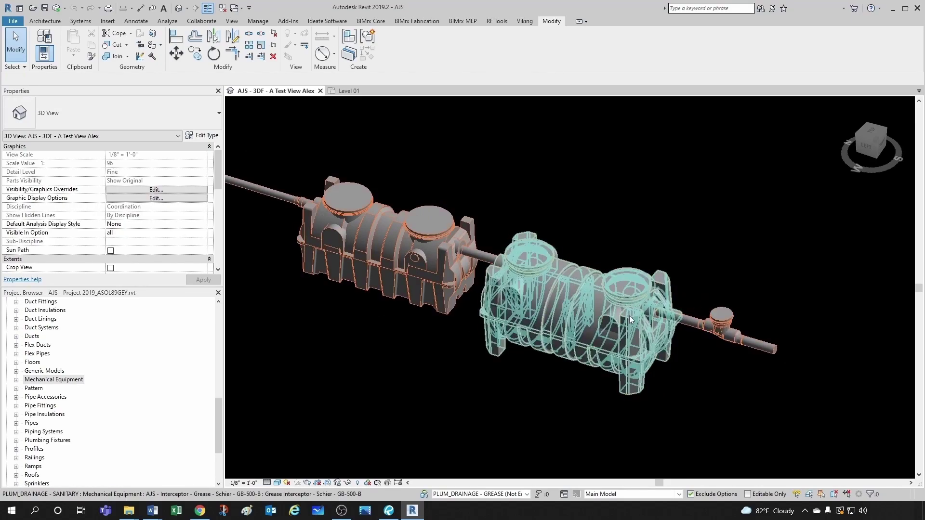
scroll(583, 337, up, 3)
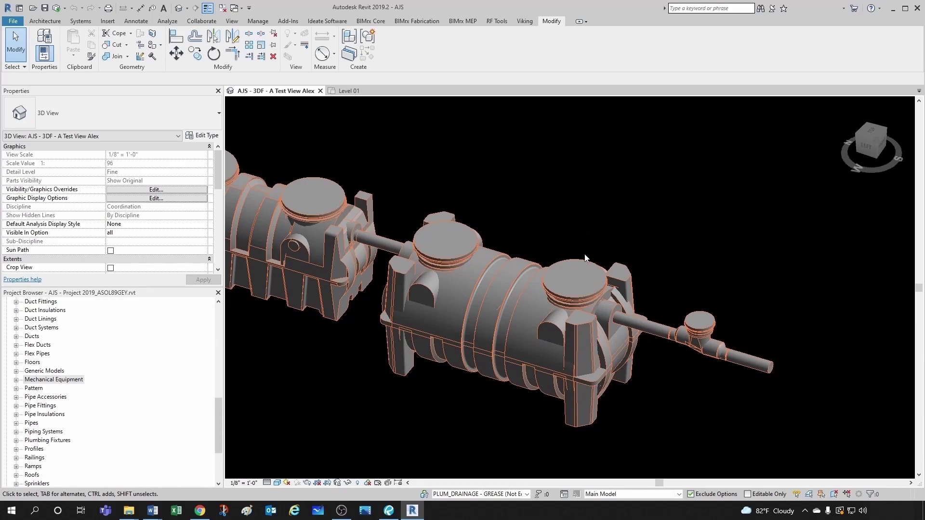
scroll(540, 274, down, 1)
middle_drag(538, 274, 600, 292)
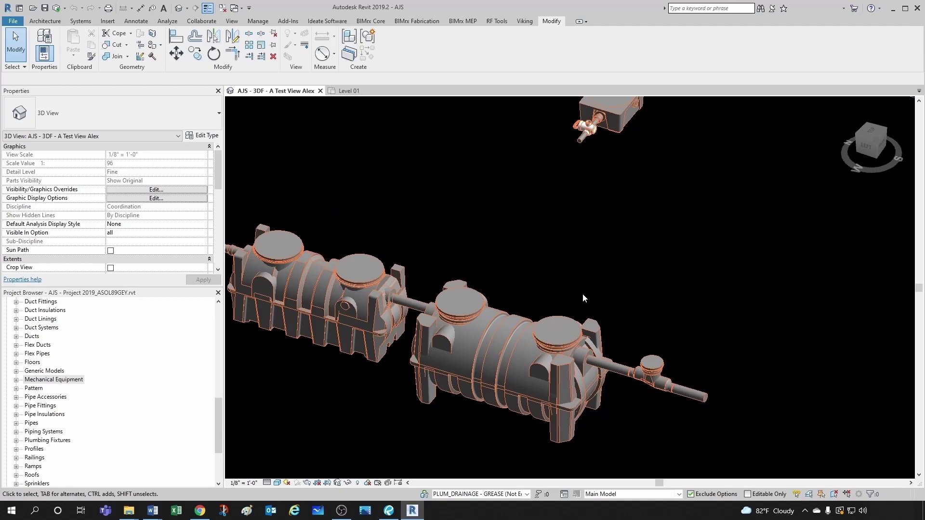
shift+middle_drag(582, 254, 723, 275)
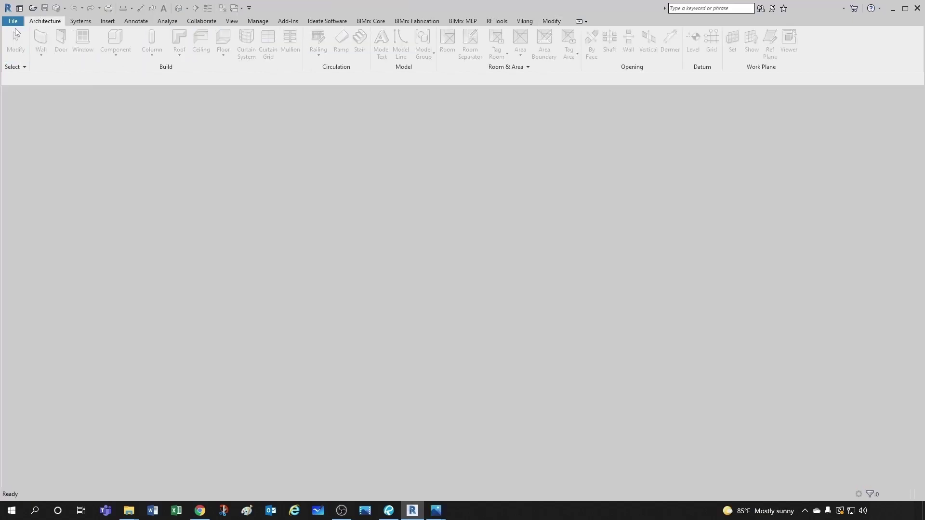
Create a new family from the Generic Model.rft template
click(13, 20)
mouse_move(22, 63)
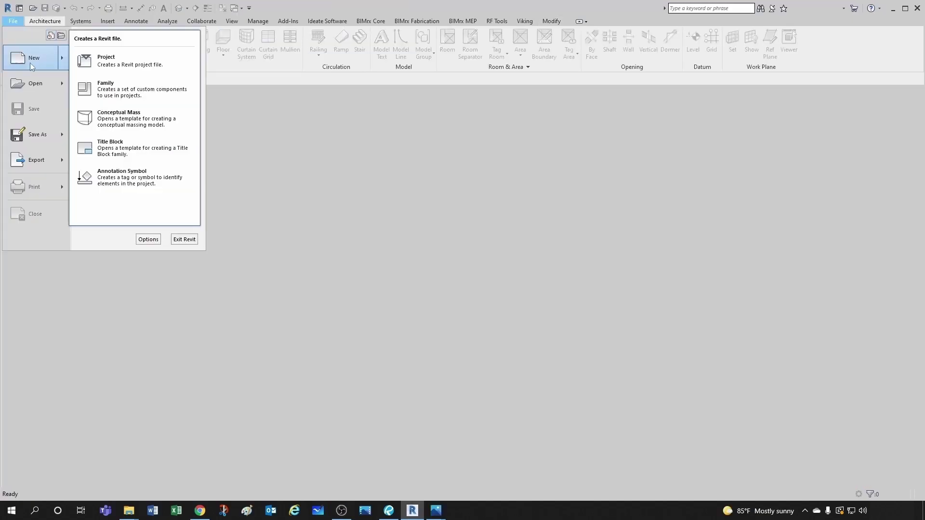
click(109, 89)
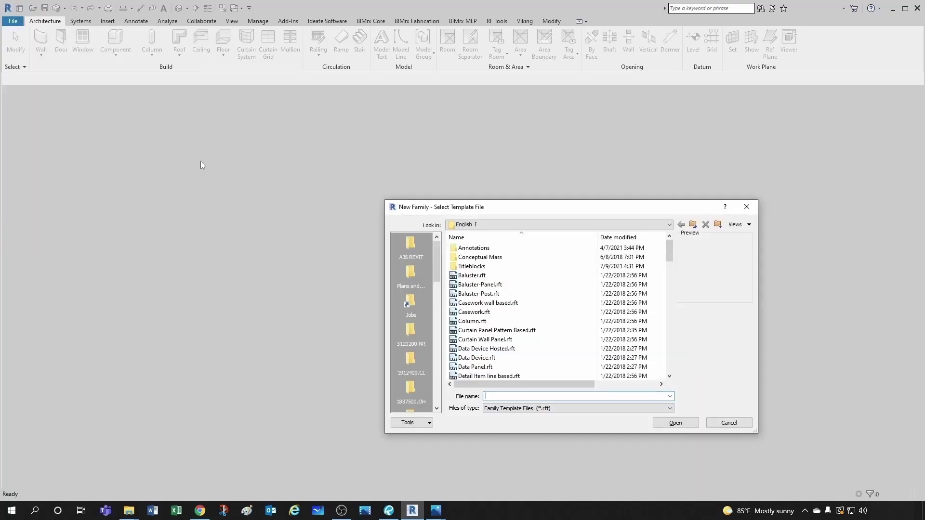
click(496, 331)
scroll(496, 318, down, 10)
click(491, 248)
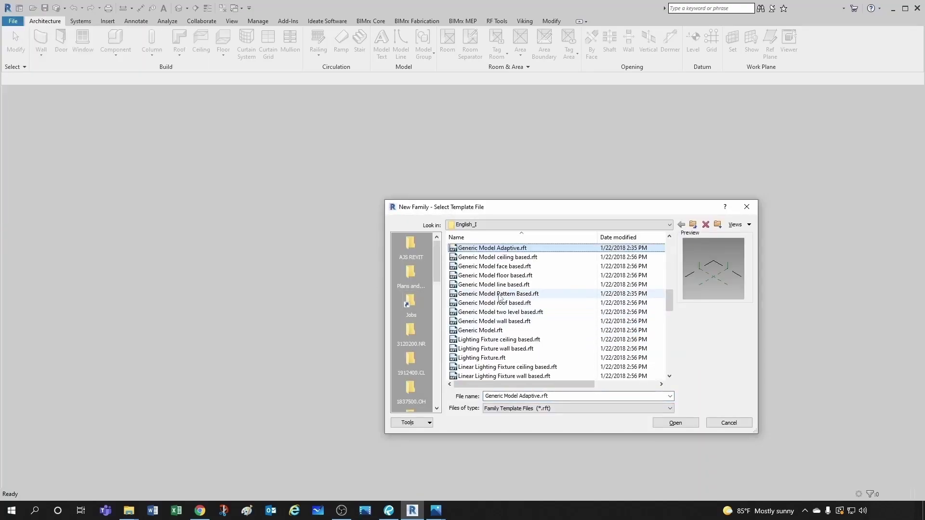
click(482, 330)
click(675, 424)
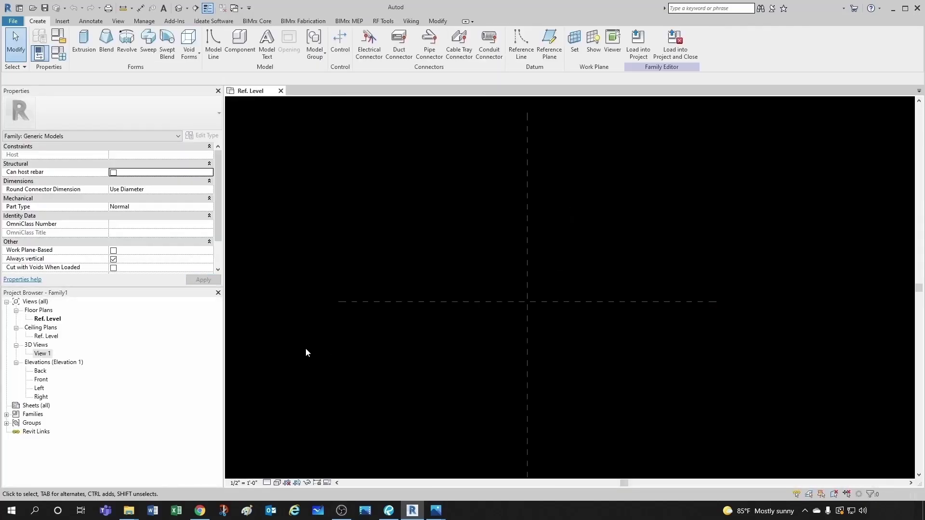
Open the family's 3D View 1 and bring up the Interceptor.jpg reference photo
double_click(42, 353)
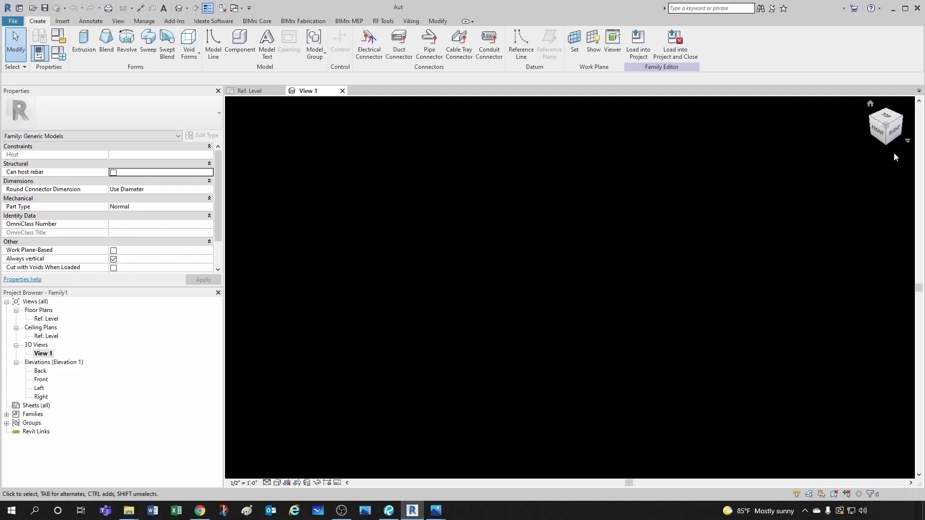
mouse_move(437, 511)
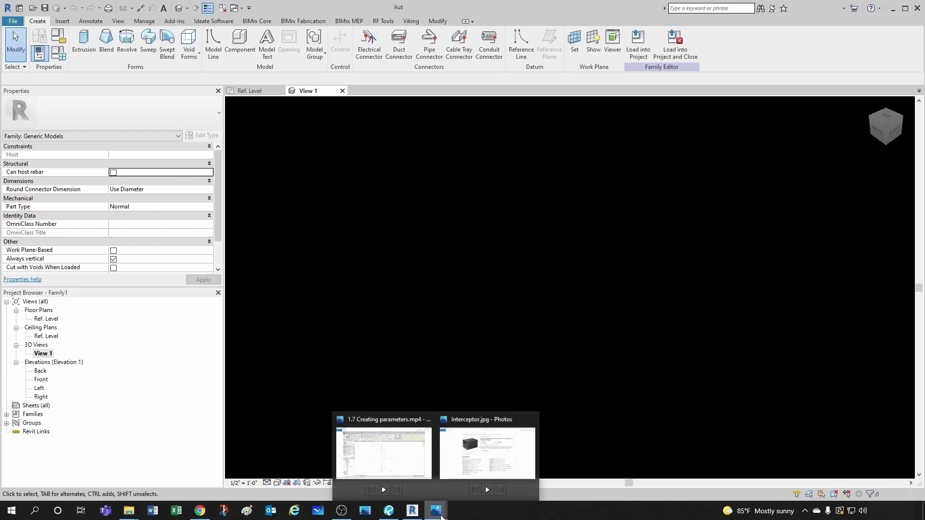
click(460, 496)
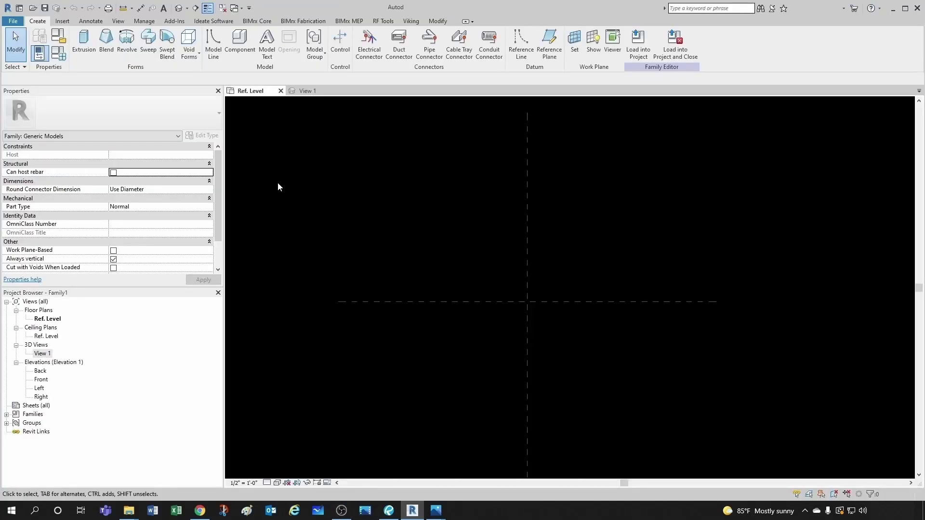
Start Create Similar reference planes from the vertical centre plane using Pick Lines with a 1' 0" offset
scroll(489, 305, down, 1)
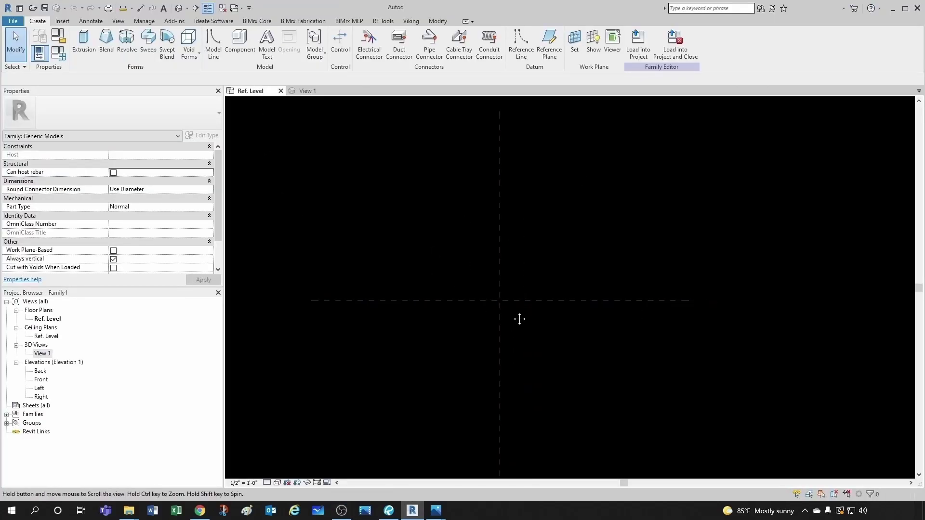
scroll(492, 250, up, 2)
click(657, 262)
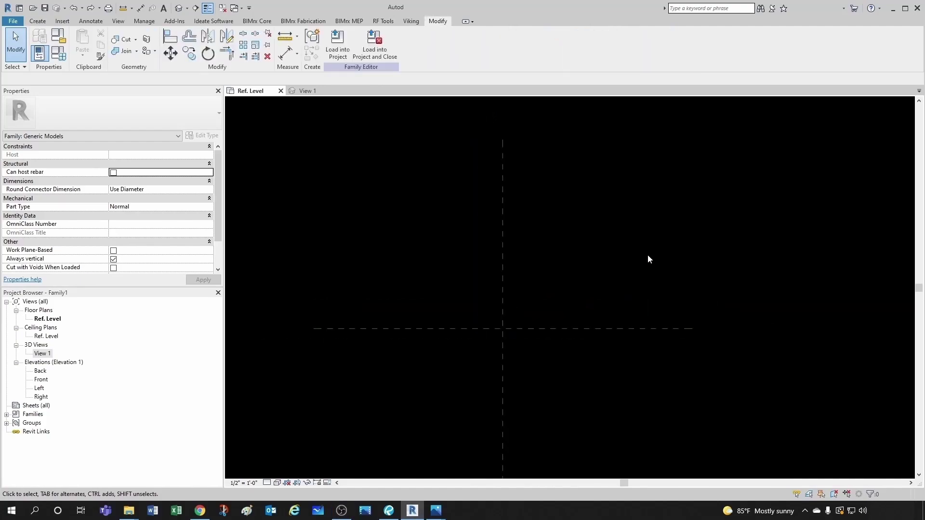
middle_drag(618, 243, 599, 246)
click(484, 232)
right_click(484, 232)
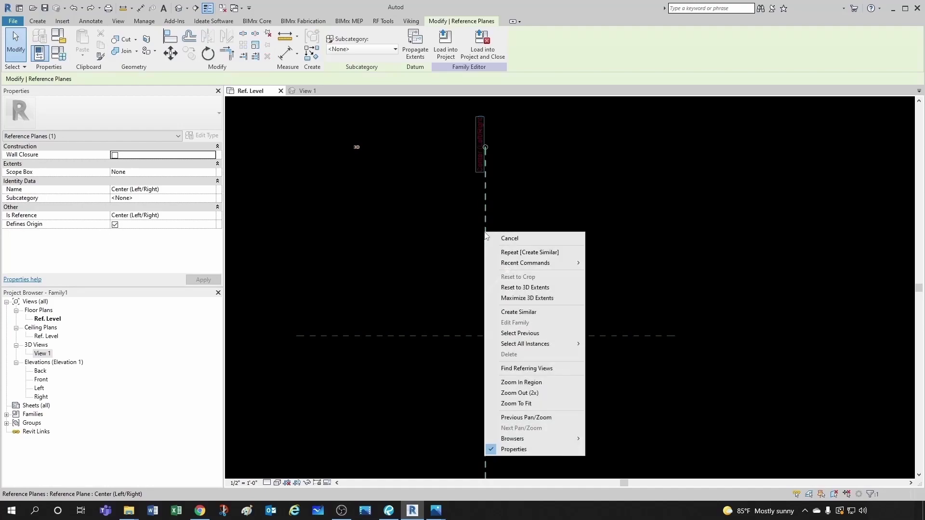
click(519, 312)
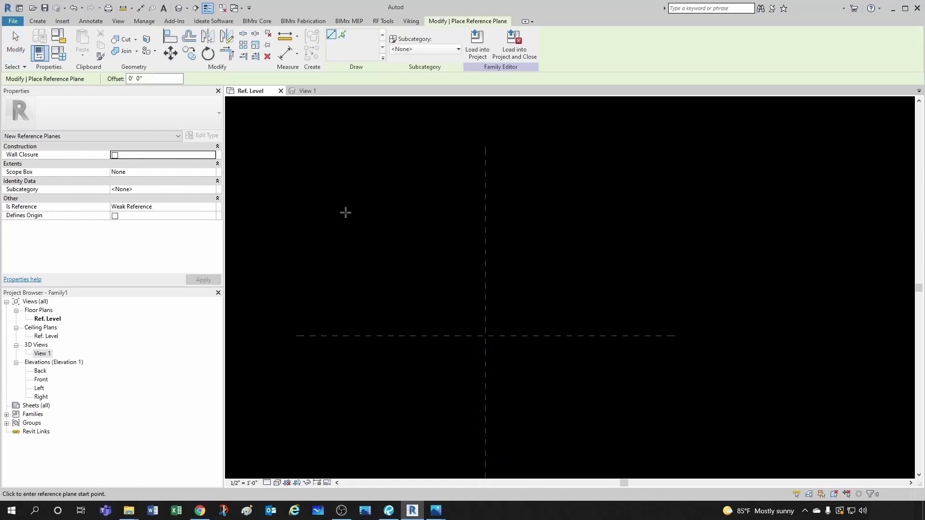
click(343, 36)
click(159, 79)
text(1)
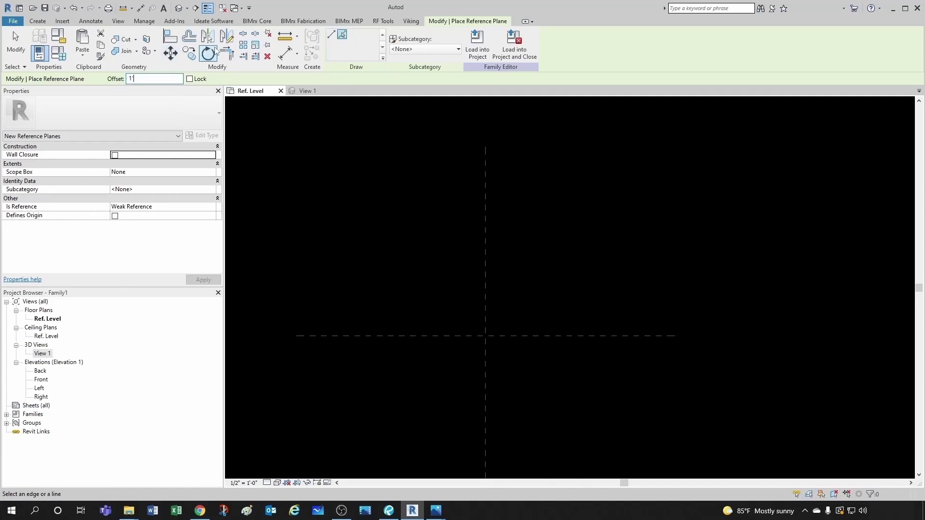
key(Return)
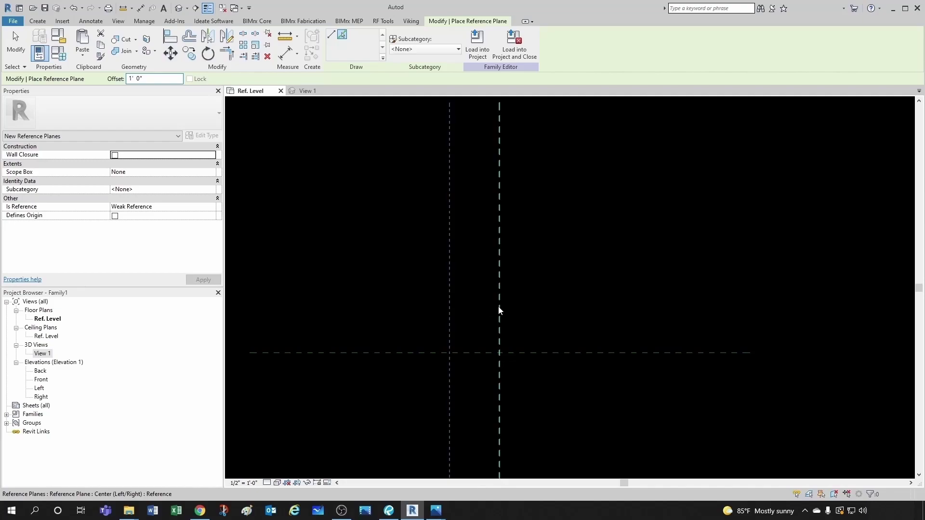
Place planes 1' left and right of the vertical centre plane and 1' above and below the horizontal
click(499, 307)
scroll(527, 286, down, 1)
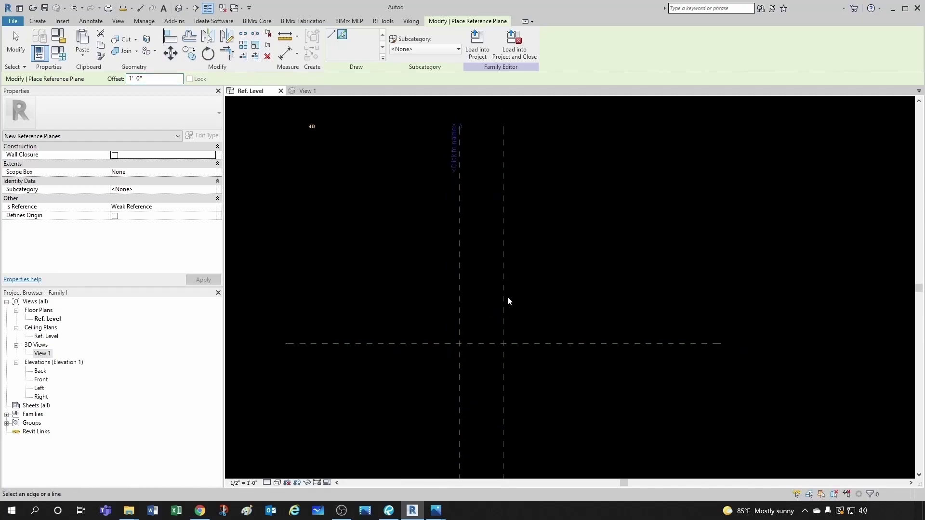
click(505, 296)
scroll(378, 339, up, 1)
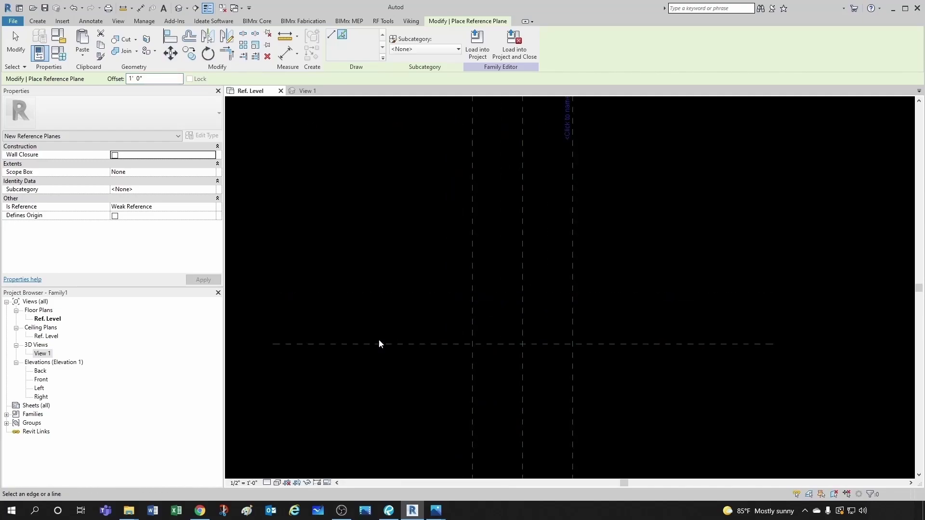
click(411, 342)
click(419, 347)
Name the bottom reference plane Front and the top reference plane Back
scroll(413, 335, down, 1)
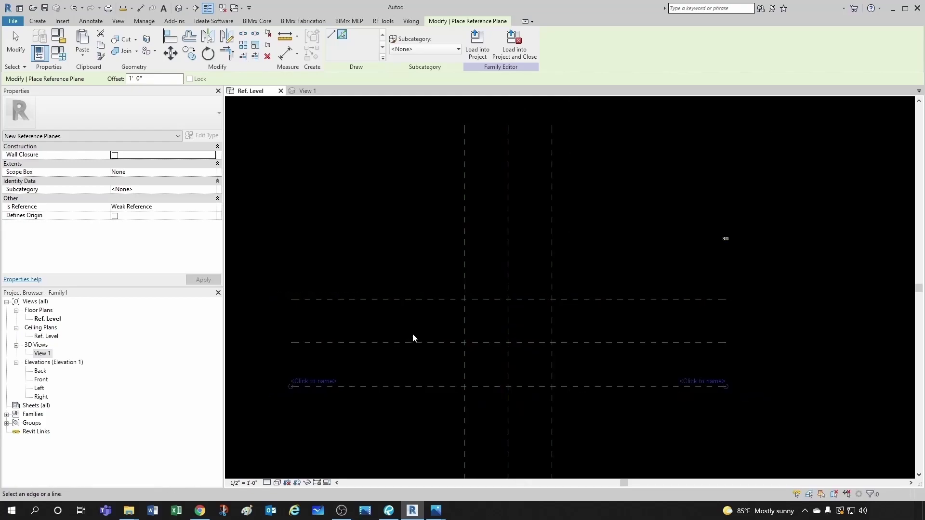
key(Escape)
key(Escape)
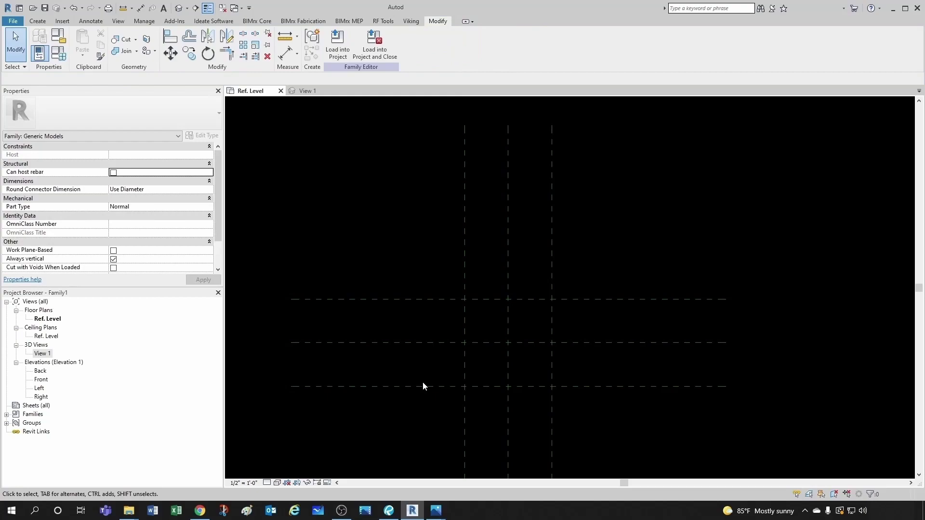
click(424, 386)
scroll(299, 384, up, 2)
click(298, 380)
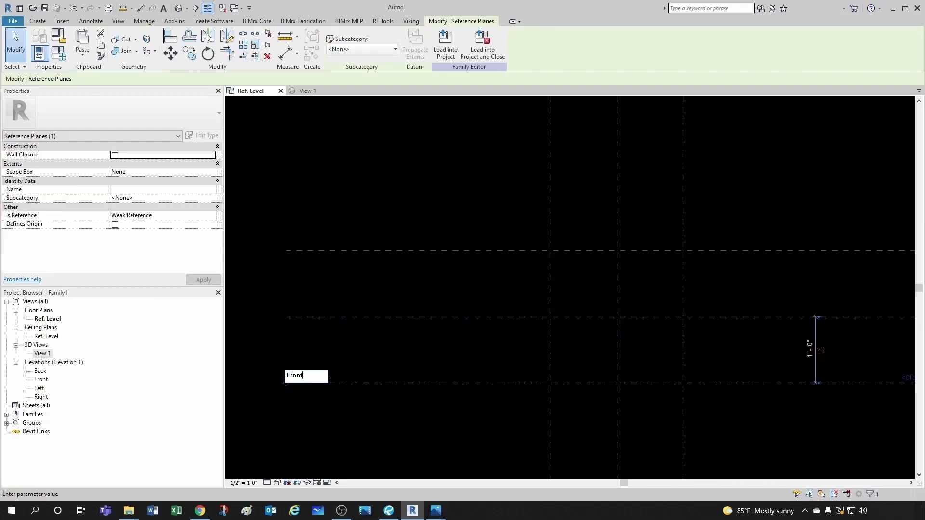
text(Front)
key(Return)
click(368, 171)
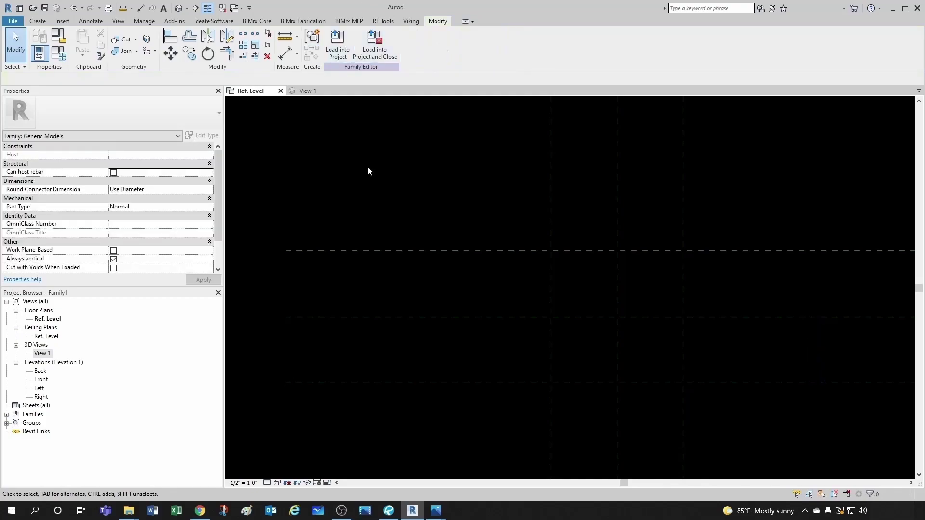
click(364, 255)
click(323, 248)
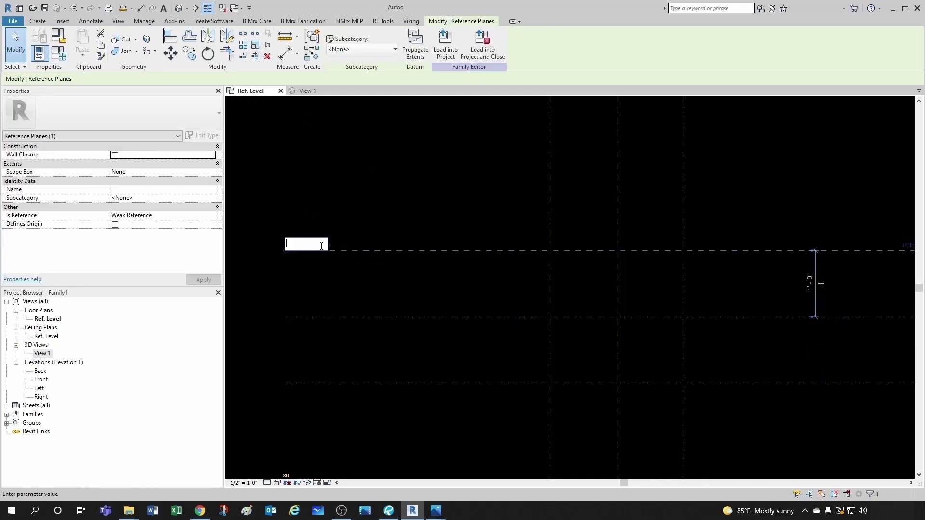
text(Back)
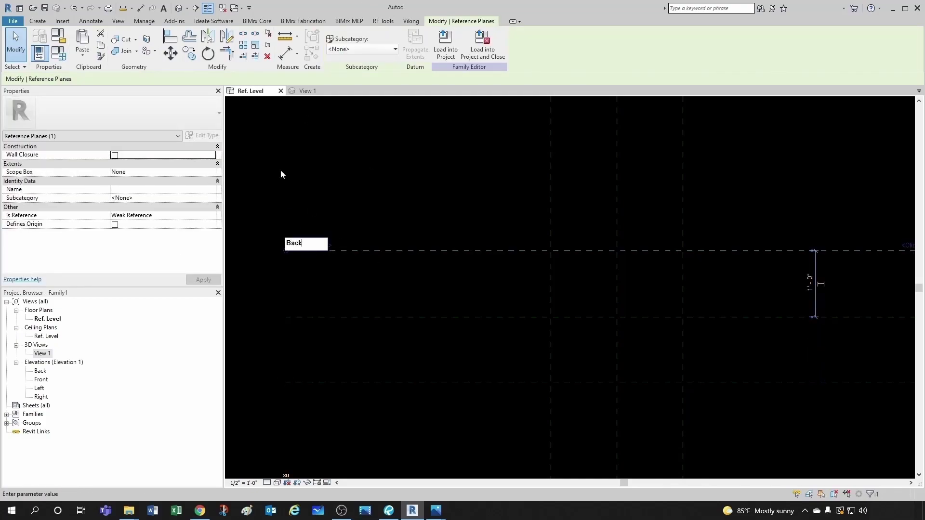
key(Return)
click(281, 174)
Name the left vertical reference plane Left and the rightmost one Right
scroll(386, 144, down, 2)
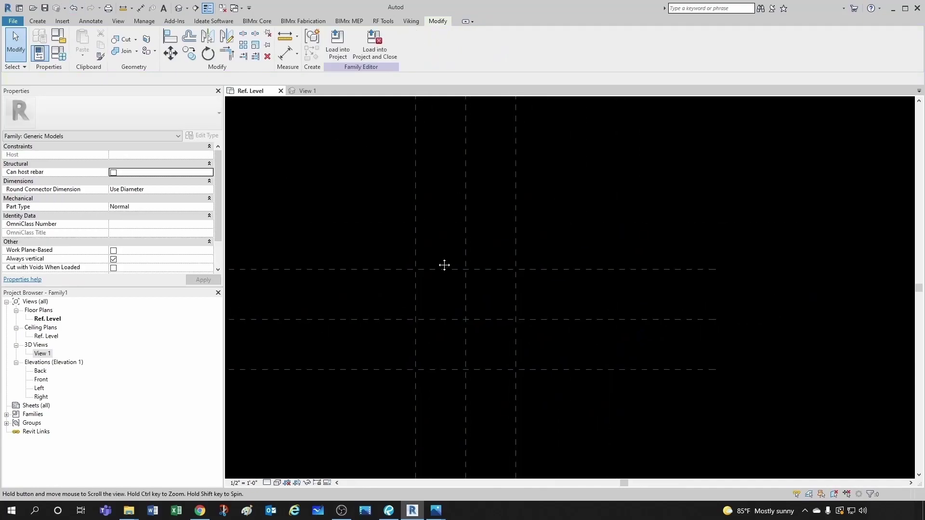
click(415, 219)
scroll(431, 218, down, 1)
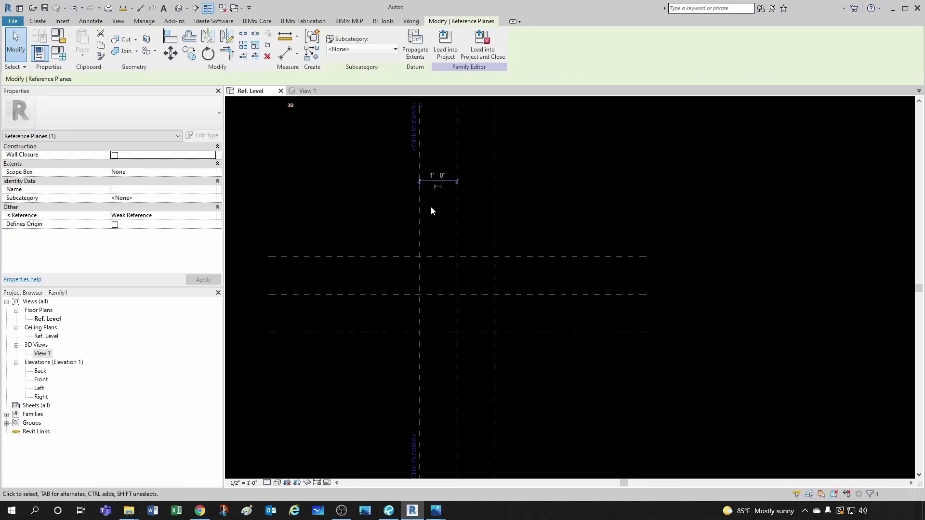
click(412, 138)
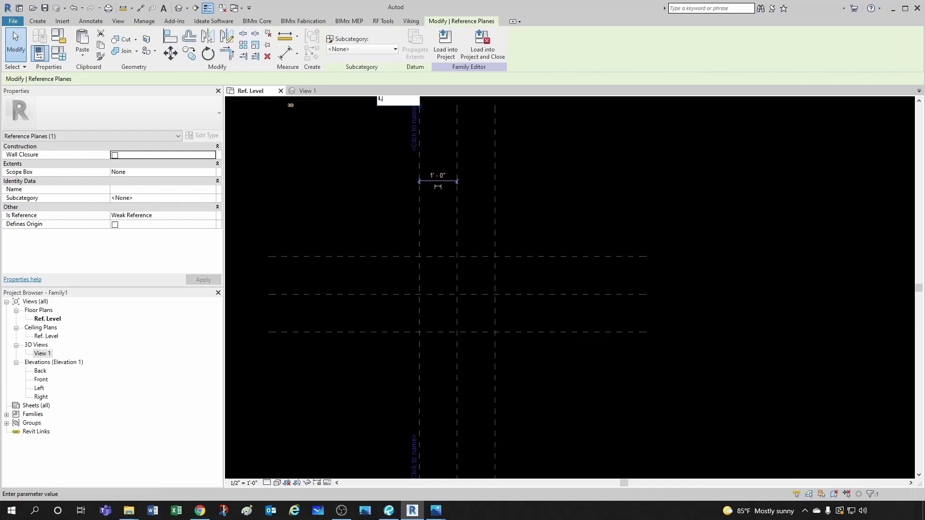
text(Left)
key(Return)
click(452, 159)
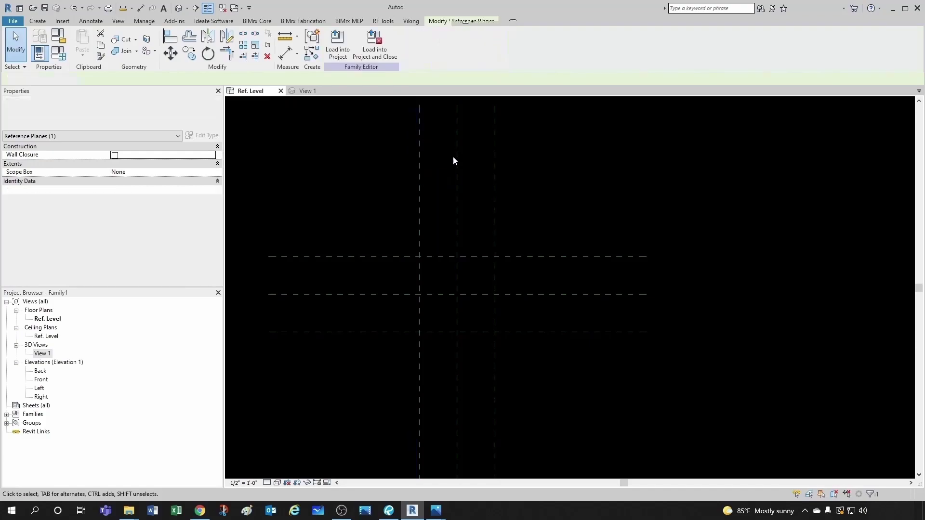
click(495, 213)
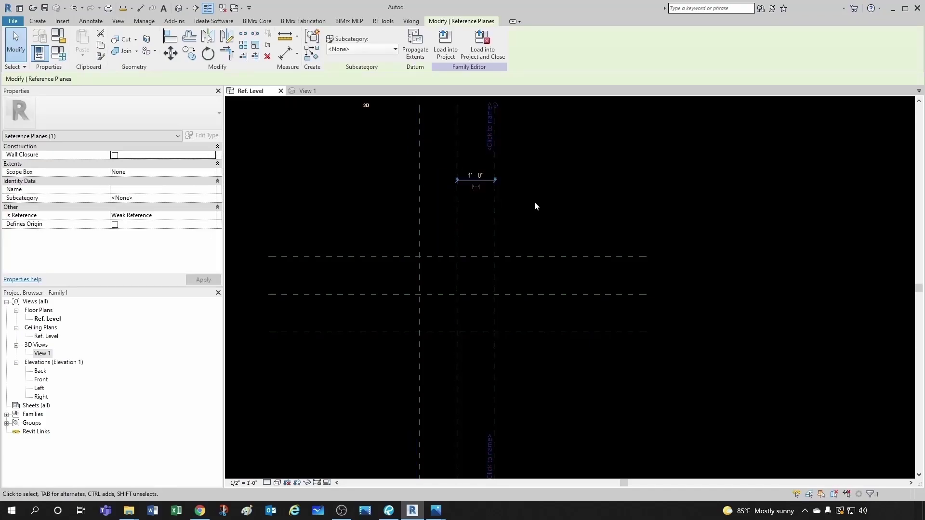
click(491, 144)
text(Right)
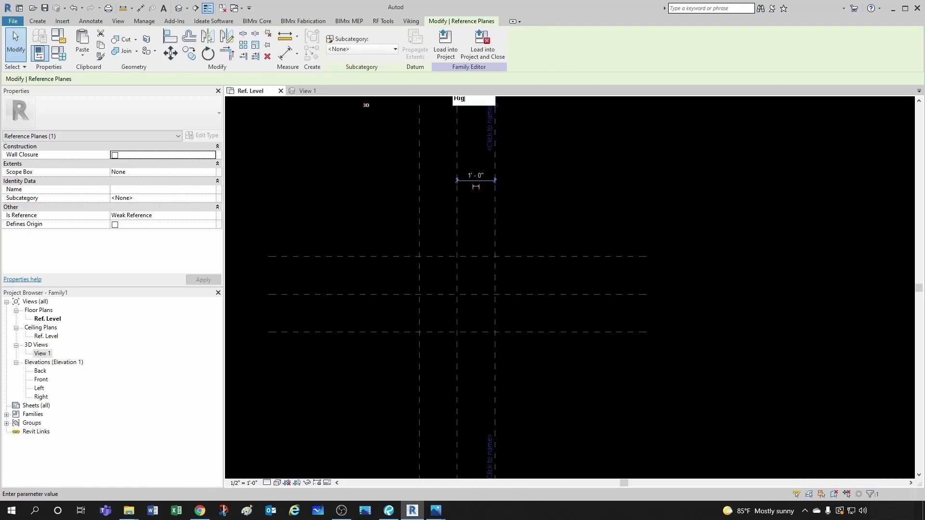
key(Return)
click(633, 236)
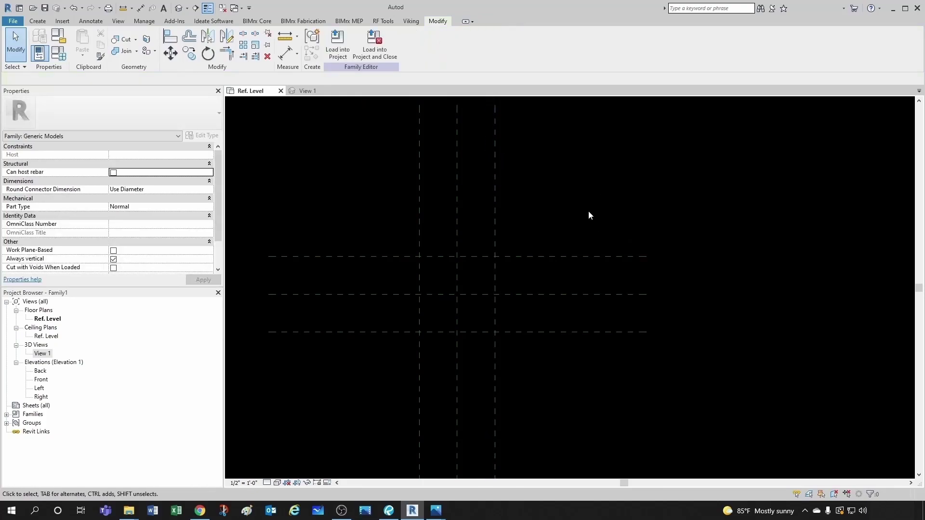
scroll(493, 283, down, 1)
In the Front elevation, name the reference plane lying on Ref. Level Bottom
double_click(41, 379)
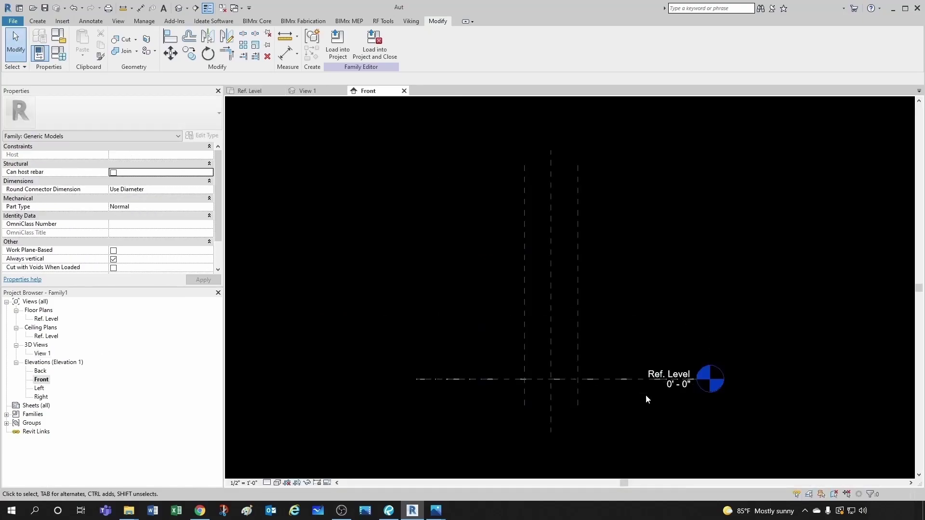
scroll(646, 394, up, 4)
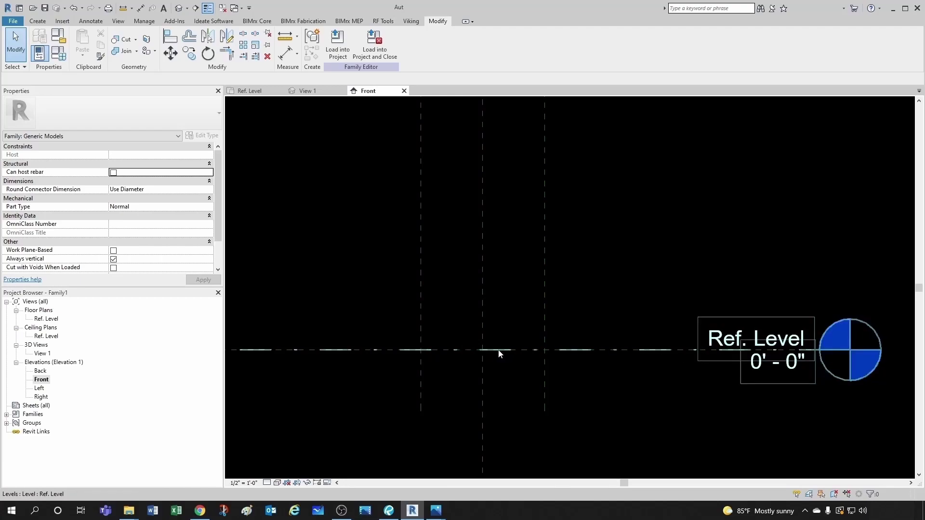
scroll(513, 353, down, 2)
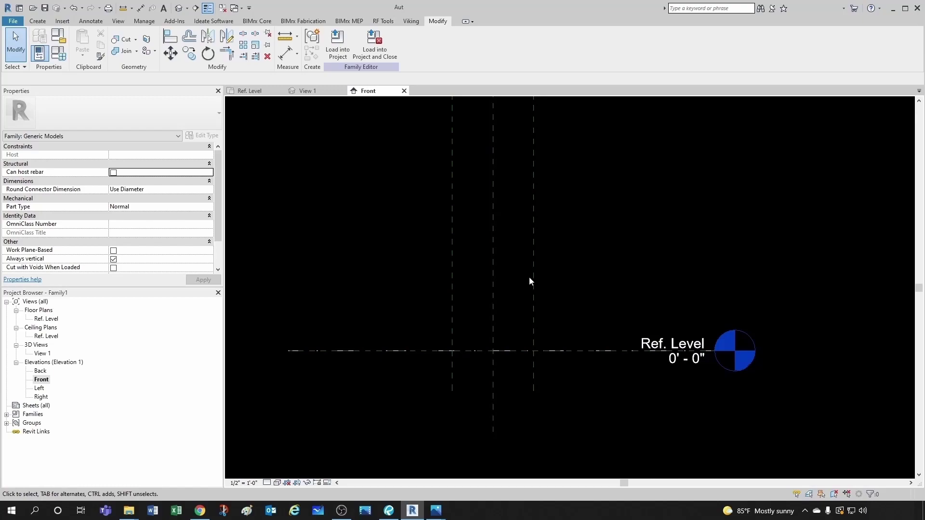
key(Tab)
click(362, 354)
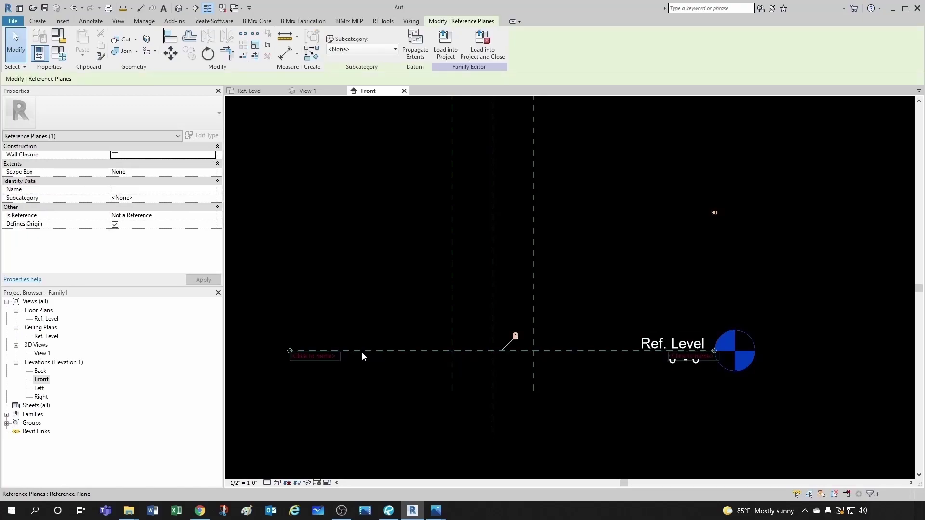
right_click(363, 356)
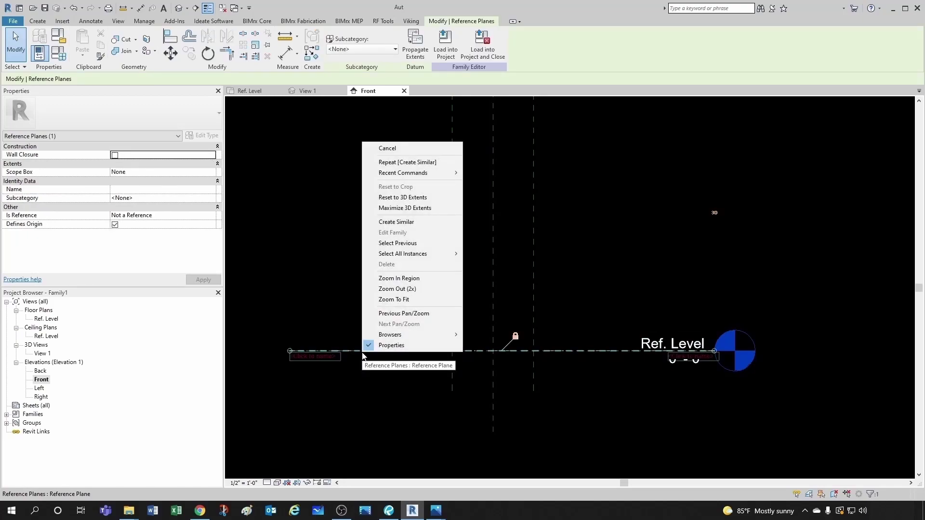
key(Escape)
click(325, 358)
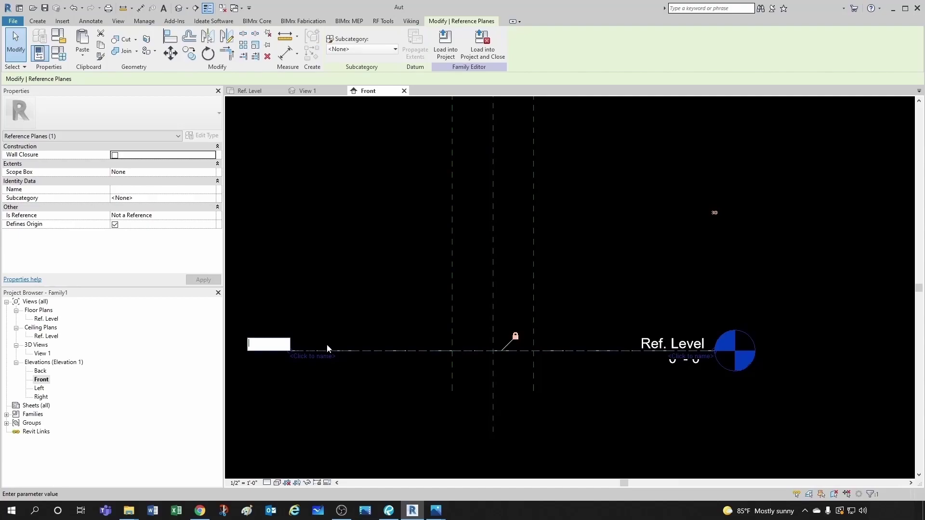
text(Battom)
key(Return)
click(327, 313)
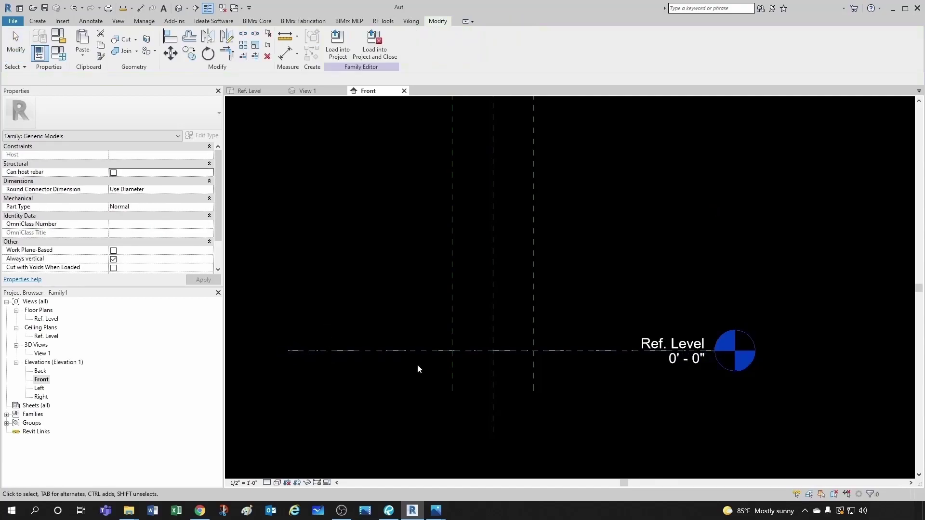
Add a similar reference plane 1' above Bottom by Pick Lines and name it Top
click(370, 353)
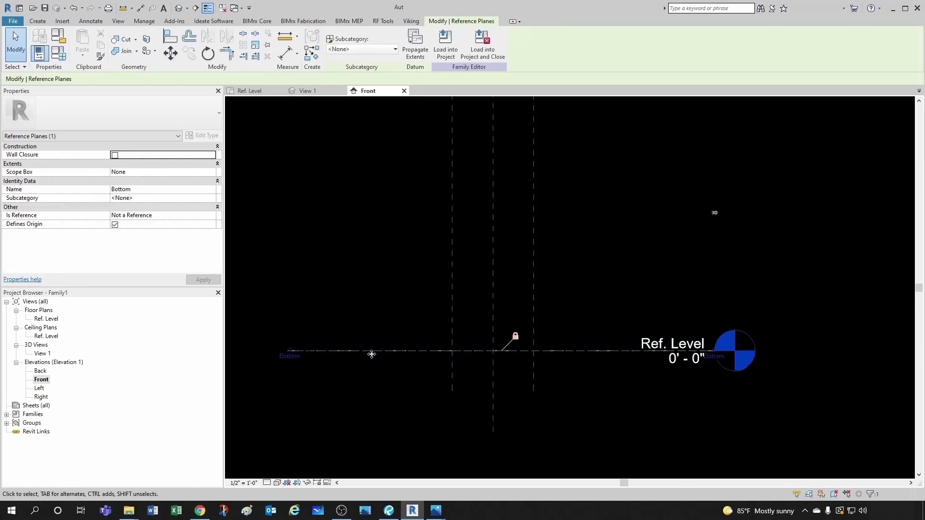
right_click(371, 353)
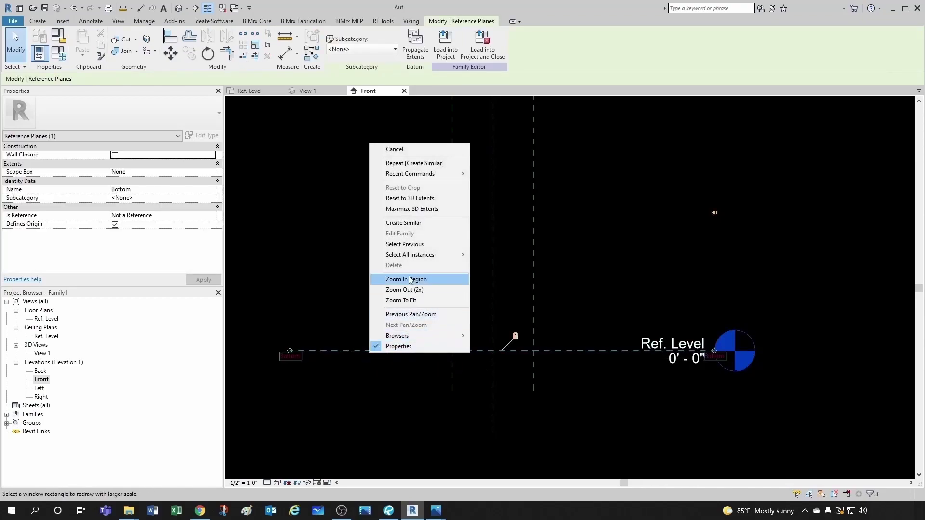
click(404, 223)
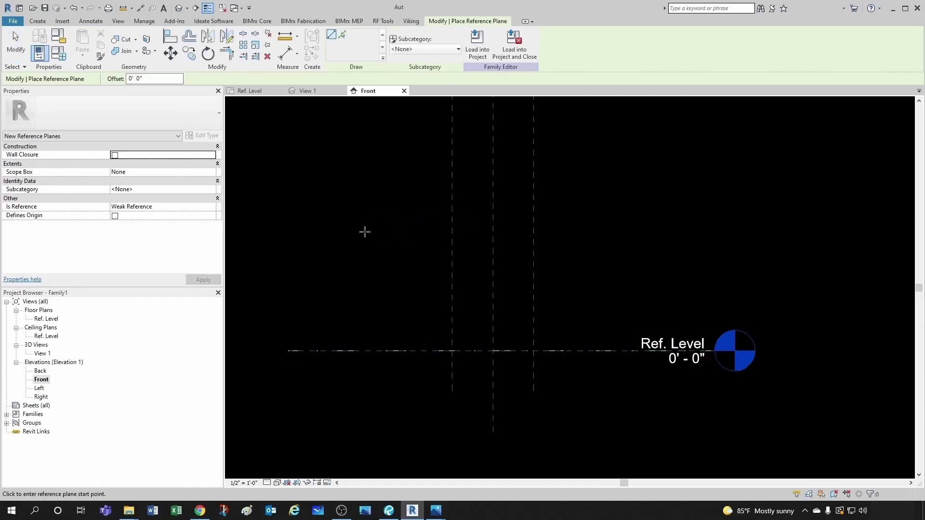
click(342, 34)
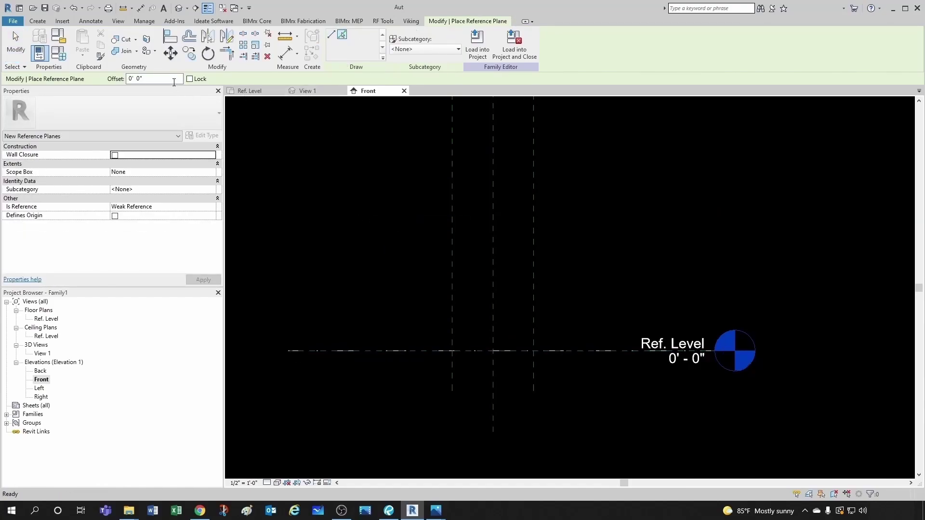
click(174, 83)
text(1)
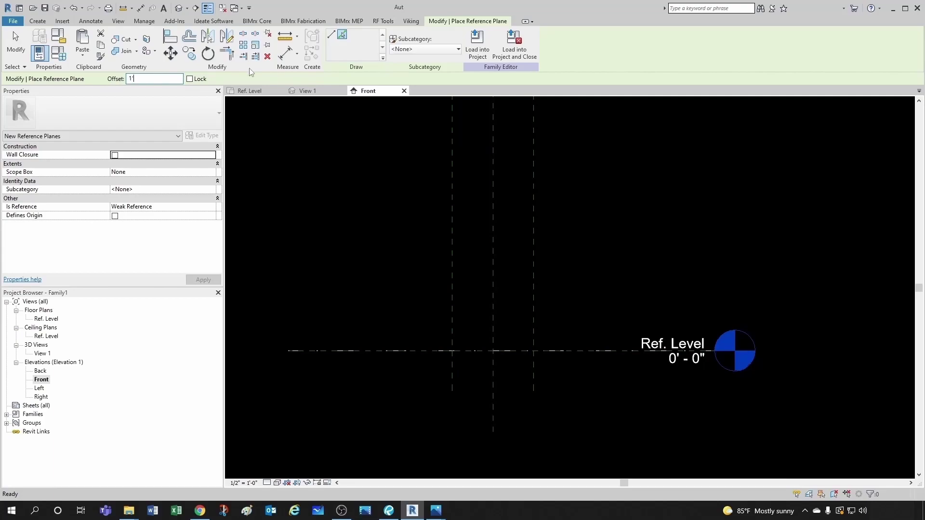
key(Return)
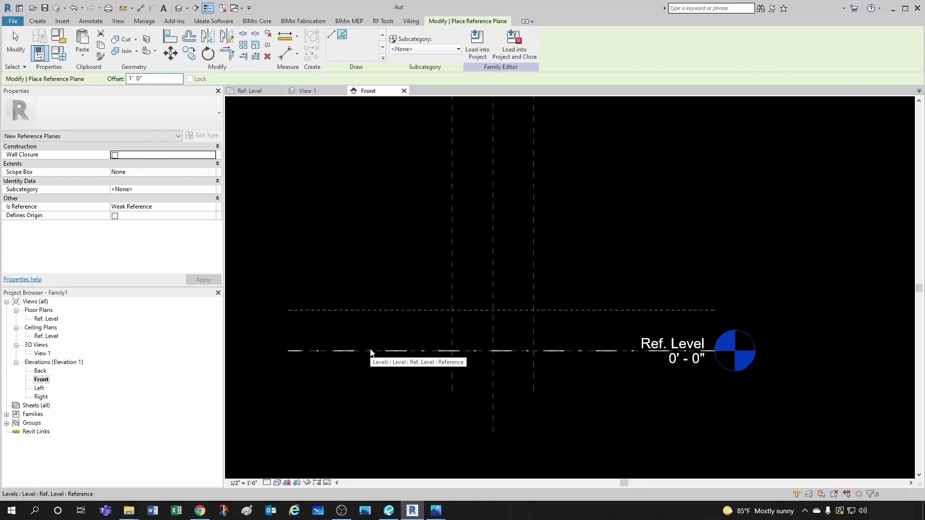
click(371, 353)
click(326, 320)
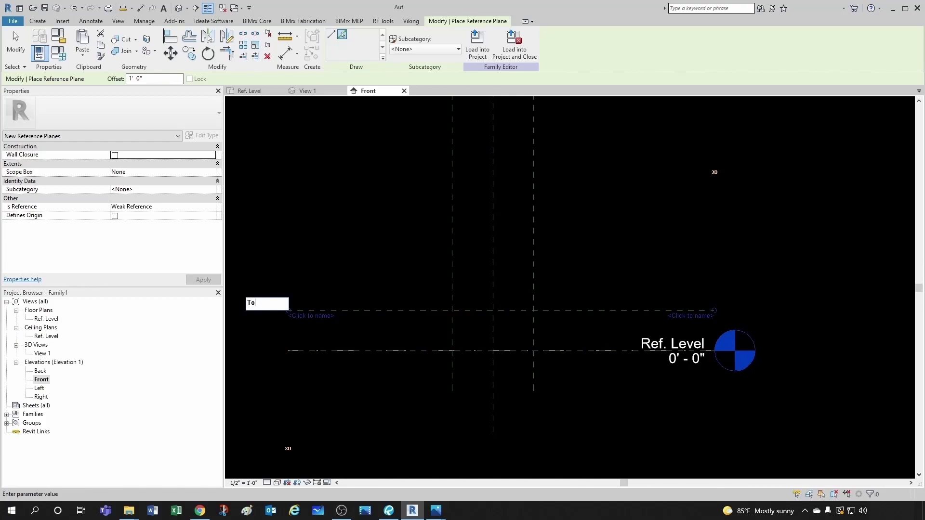
key(Return)
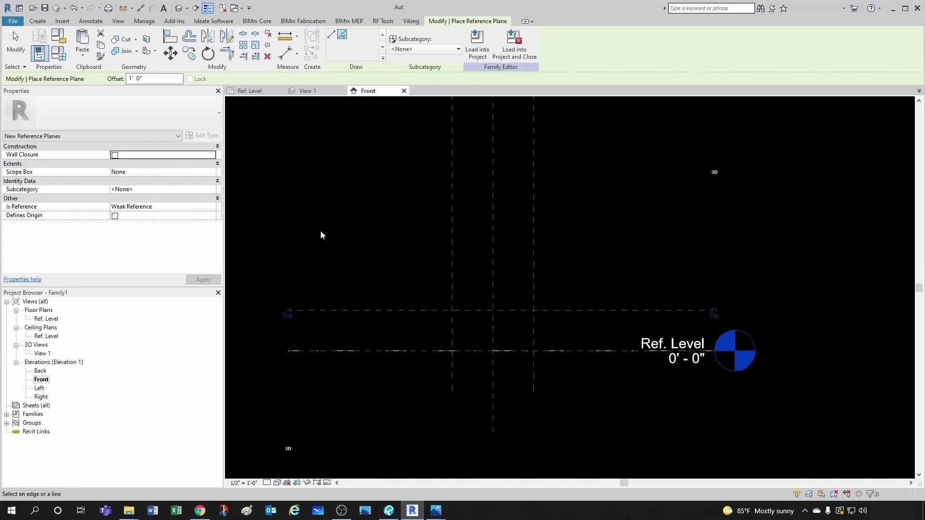
key(Escape)
key(Escape)
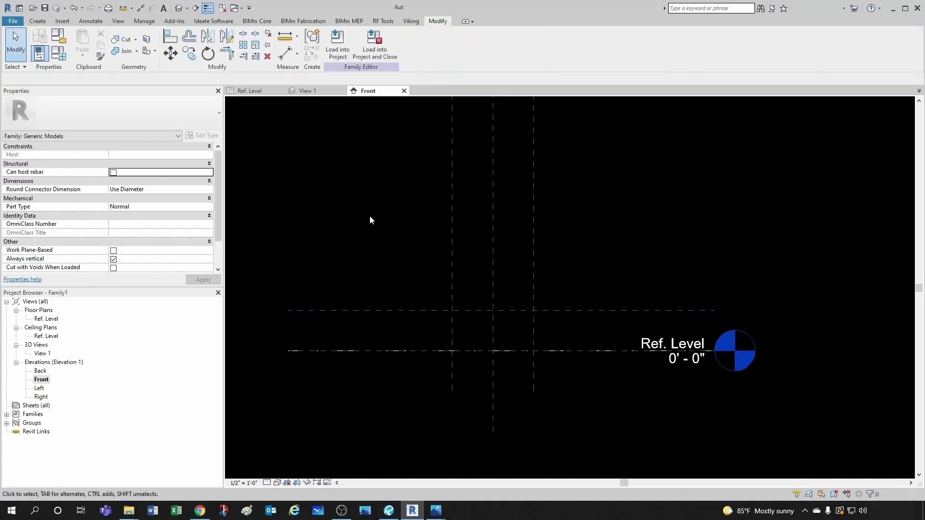
Check the 3D View 1, then return to the Ref. Level floor plan
double_click(38, 354)
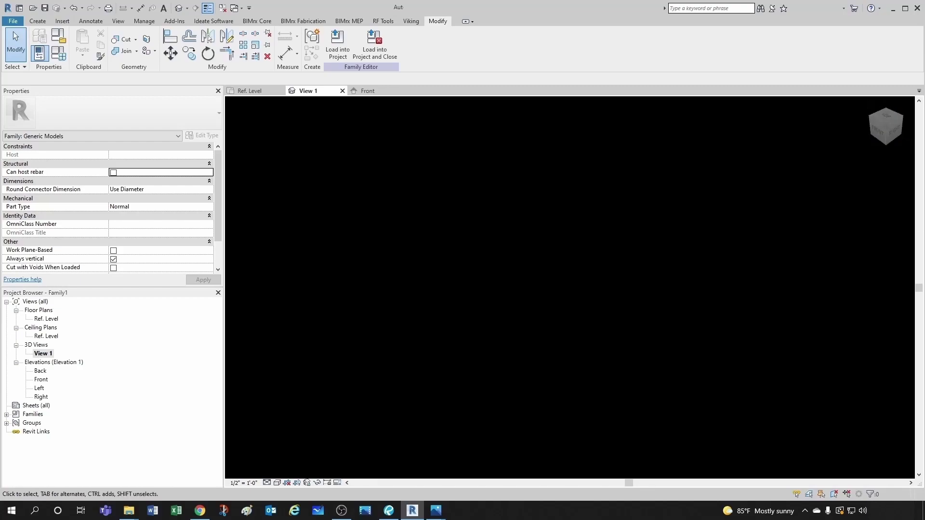
key(ctrl+Tab)
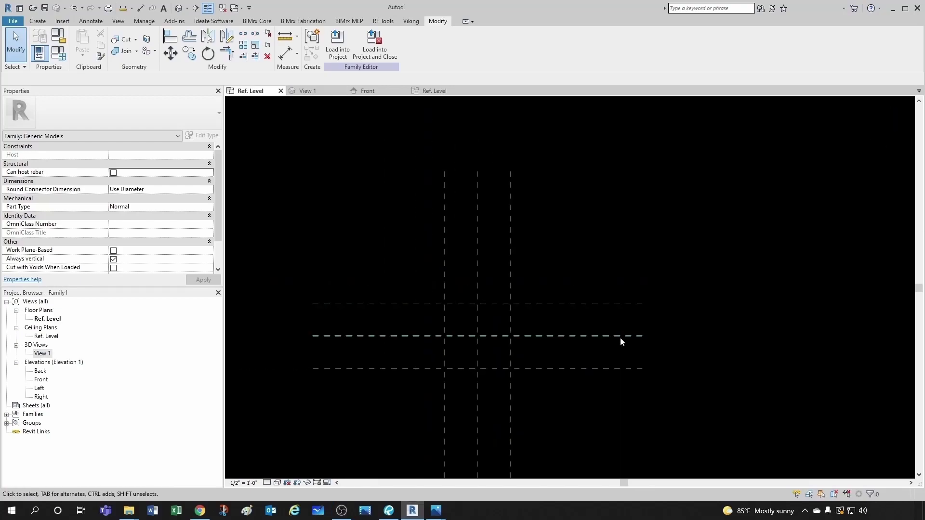
scroll(516, 335, up, 1)
key(alt+Tab)
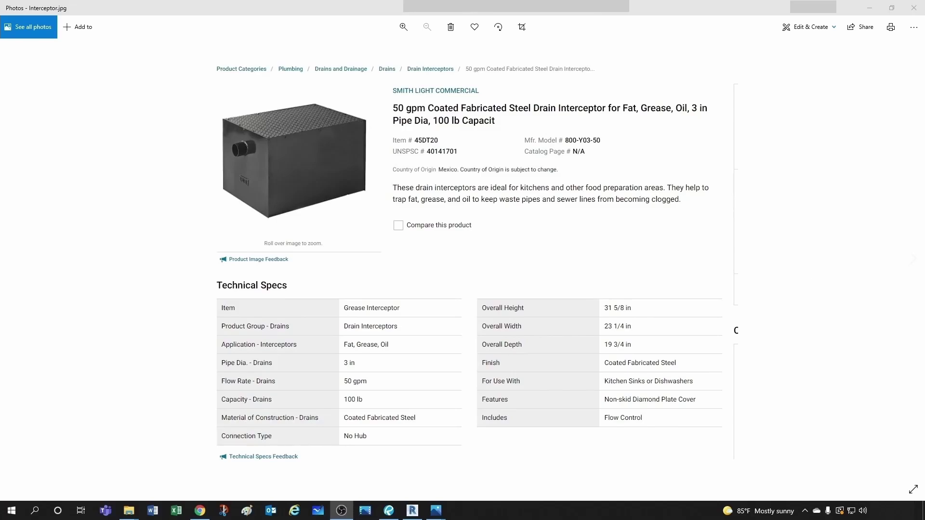
key(alt+Tab)
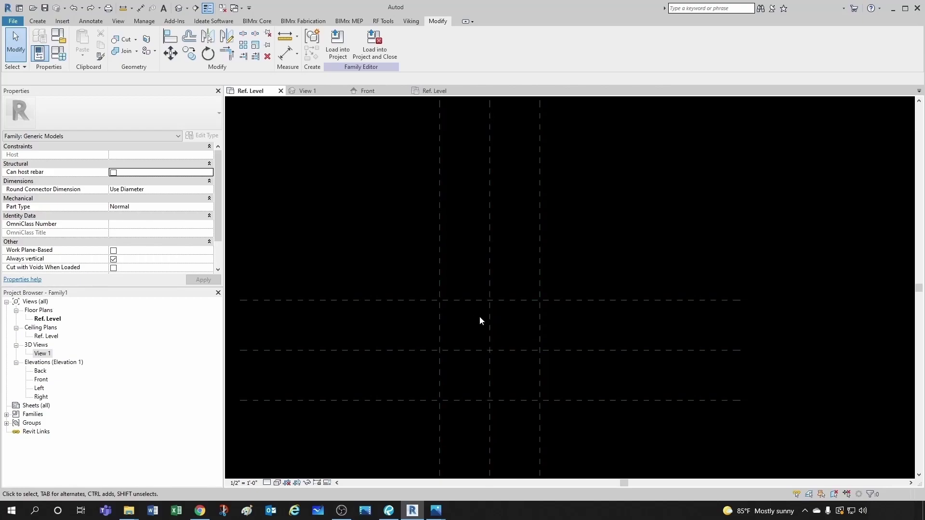
Dimension the Left, Center and Right planes and make the two segments EQ
middle_drag(483, 285, 480, 315)
click(285, 53)
click(441, 262)
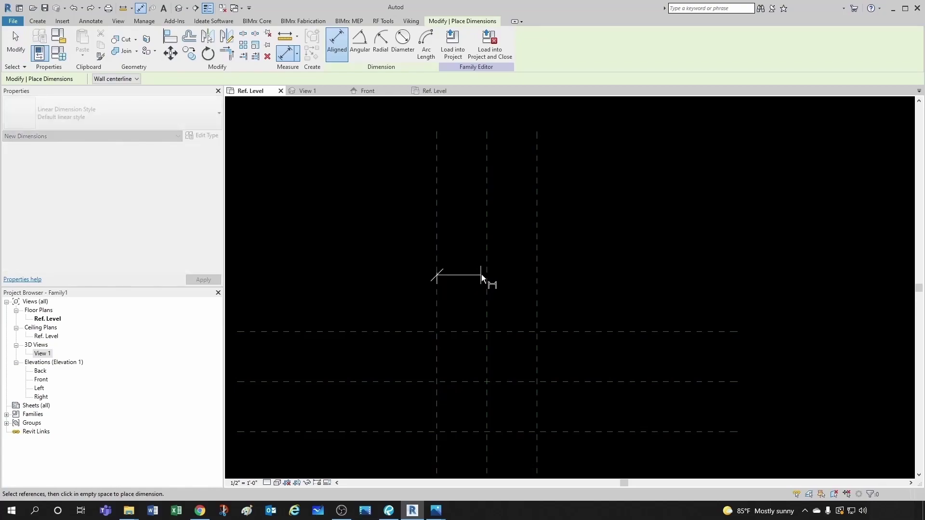
click(485, 271)
click(536, 271)
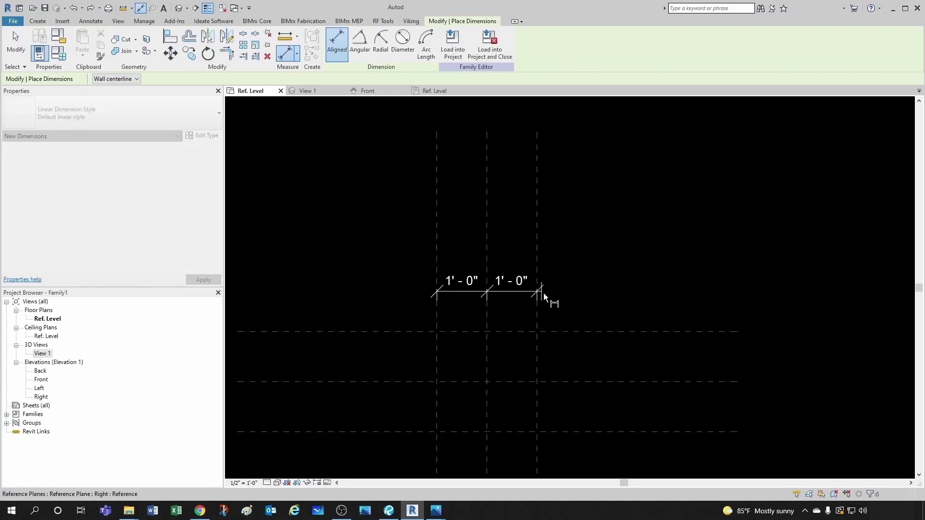
click(580, 263)
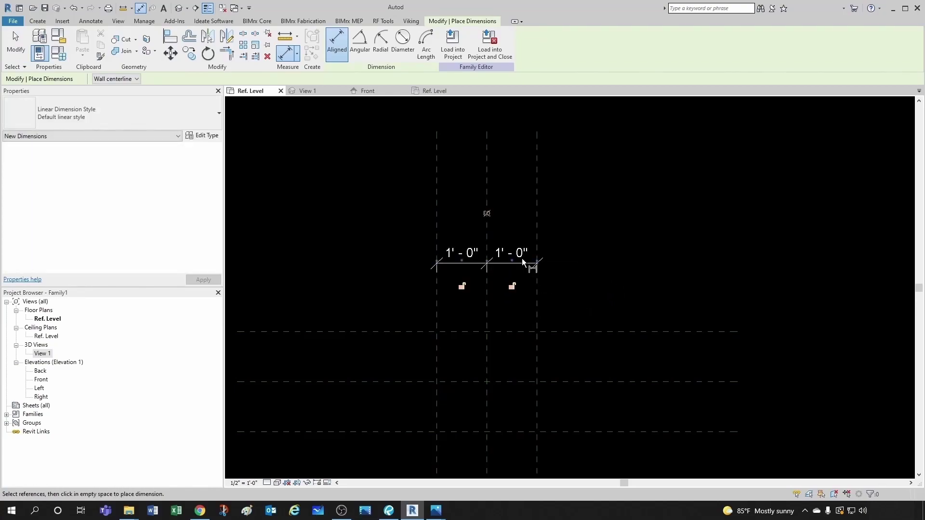
click(489, 214)
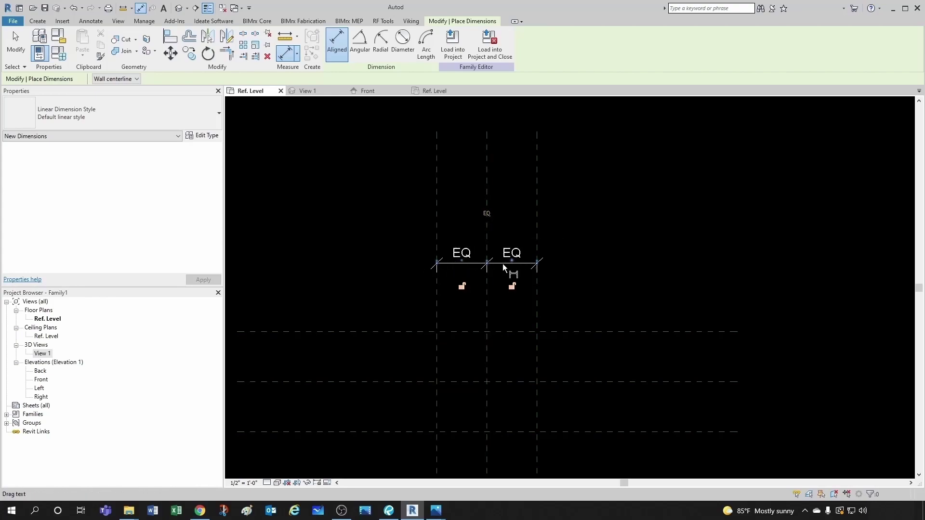
key(Escape)
key(Escape)
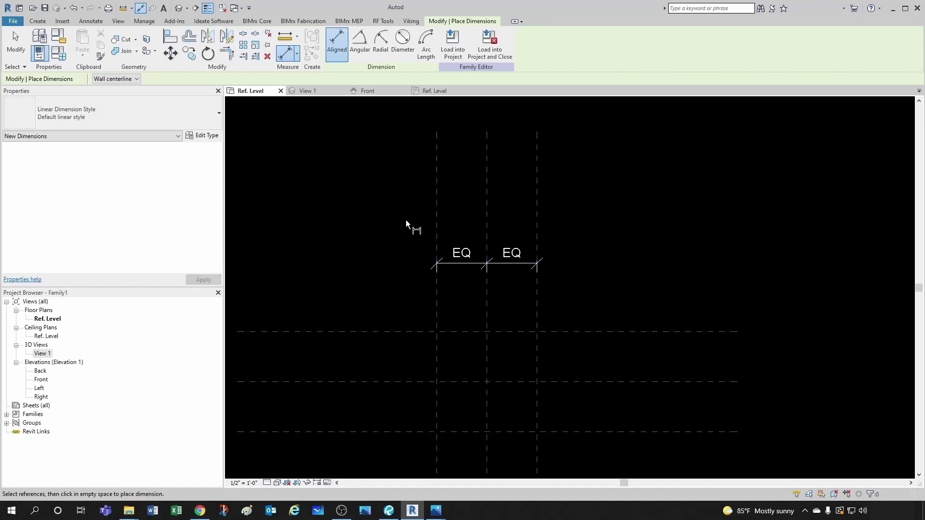
Add a 2' - 0" overall width dimension between the left and right planes
click(284, 53)
scroll(438, 216, up, 1)
click(436, 212)
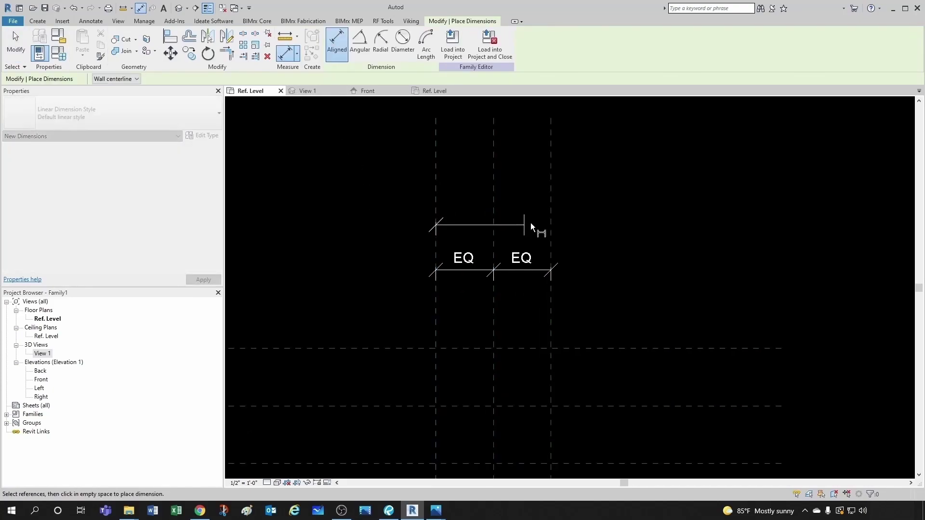
click(552, 229)
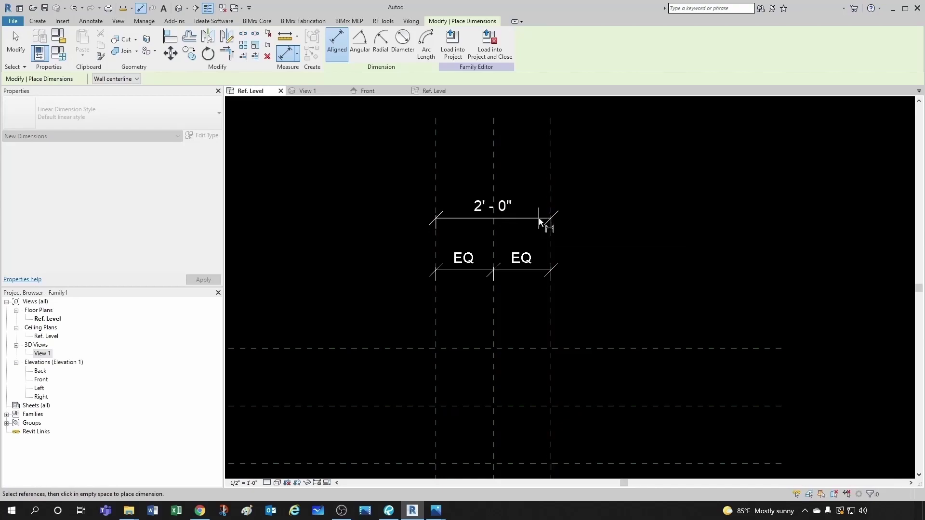
click(584, 200)
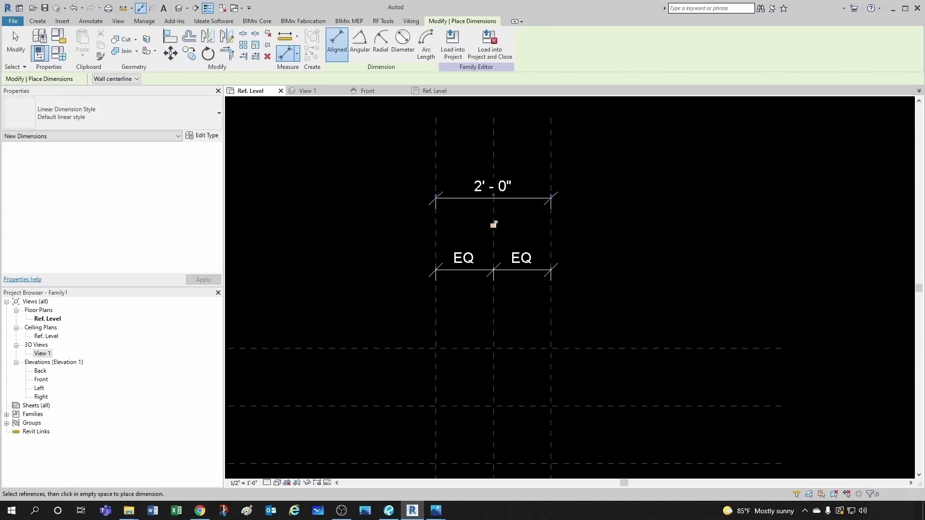
Dimension the three horizontal planes and make the two segments EQ
scroll(588, 275, down, 3)
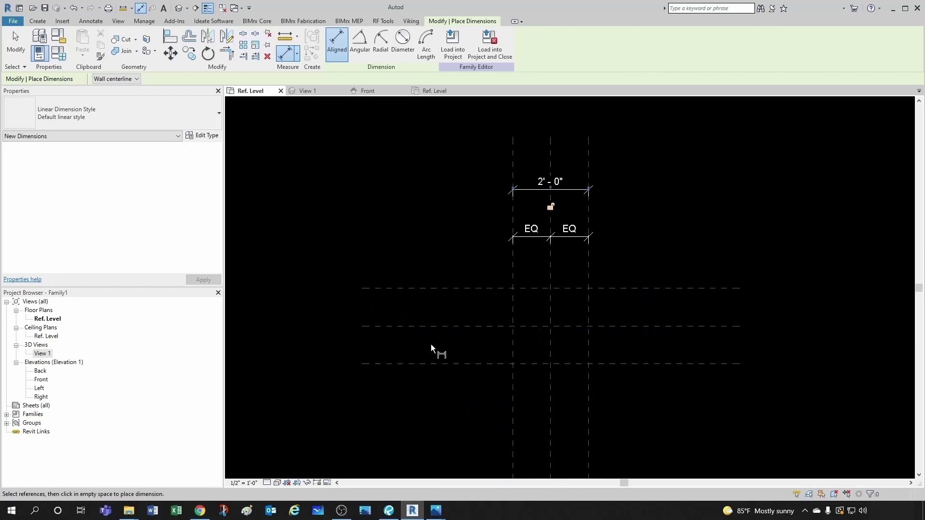
scroll(432, 346, up, 2)
click(484, 370)
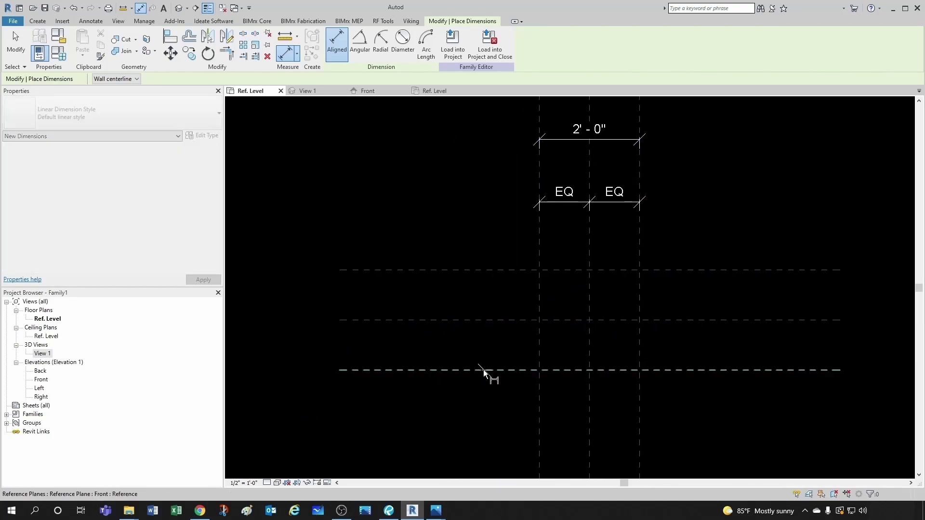
click(472, 320)
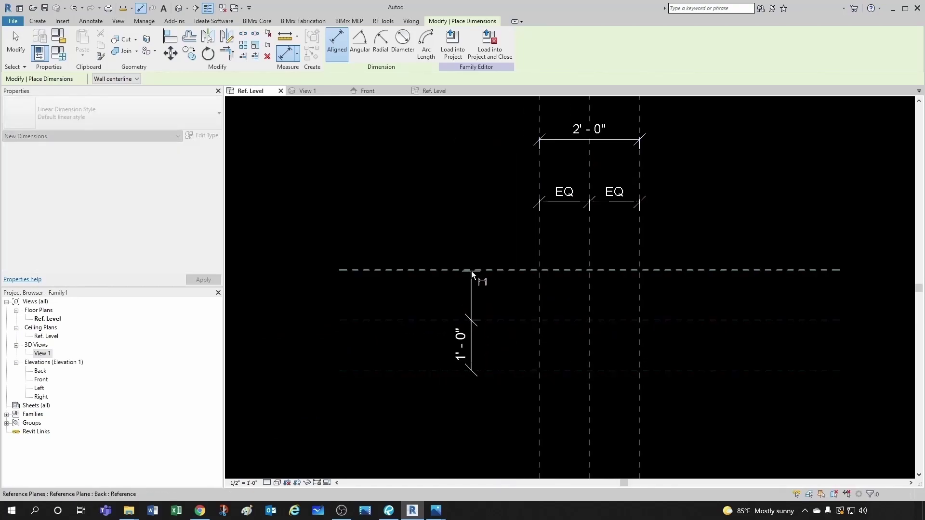
click(471, 271)
click(470, 245)
scroll(409, 330, up, 1)
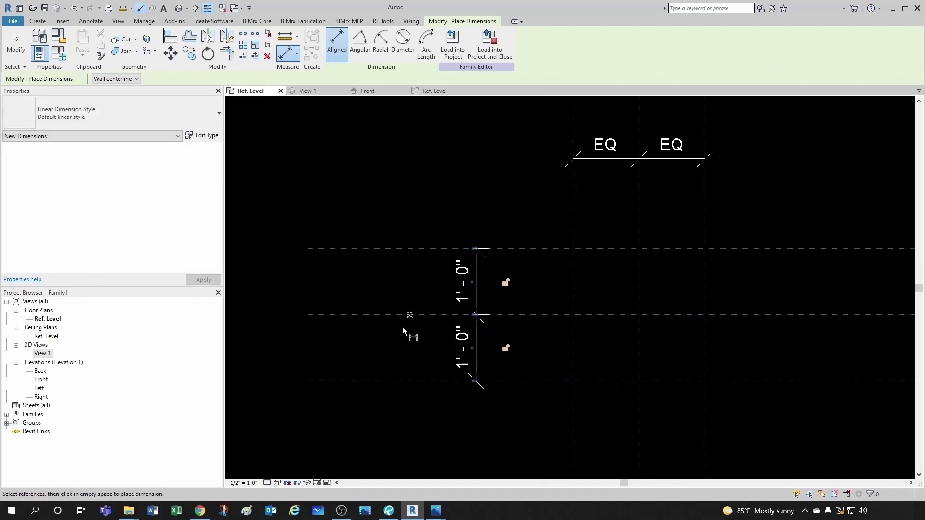
click(409, 315)
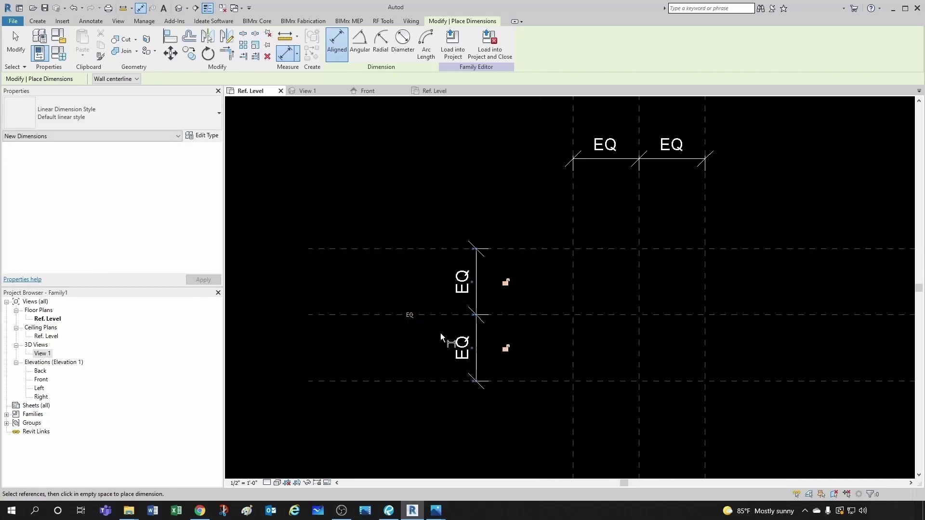
Add a 2' - 0" overall length dimension from the bottom to the top plane
click(414, 380)
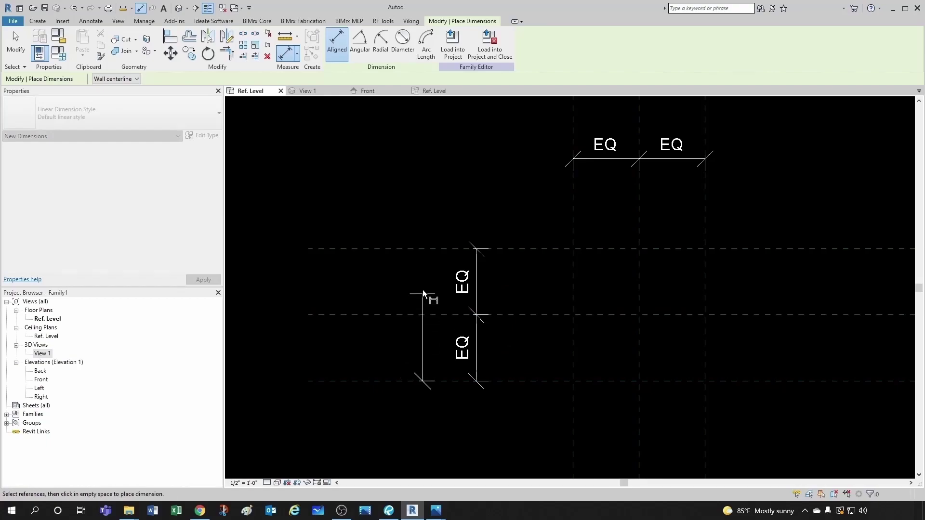
click(421, 249)
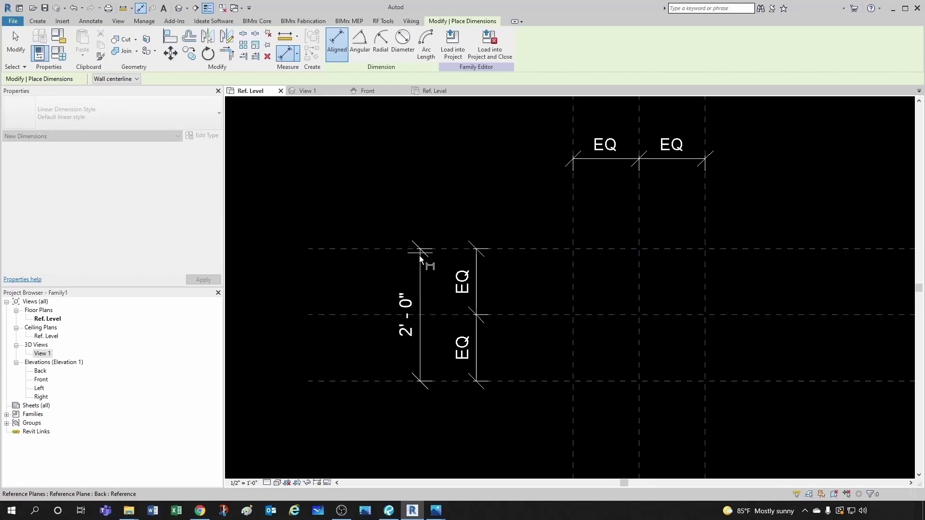
click(434, 207)
key(Escape)
key(Escape)
scroll(315, 421, down, 2)
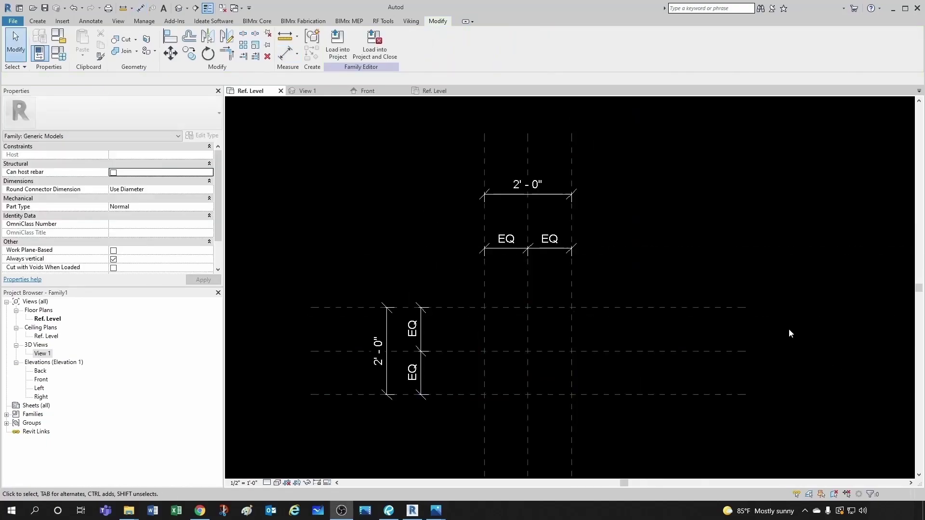
middle_drag(632, 267, 608, 267)
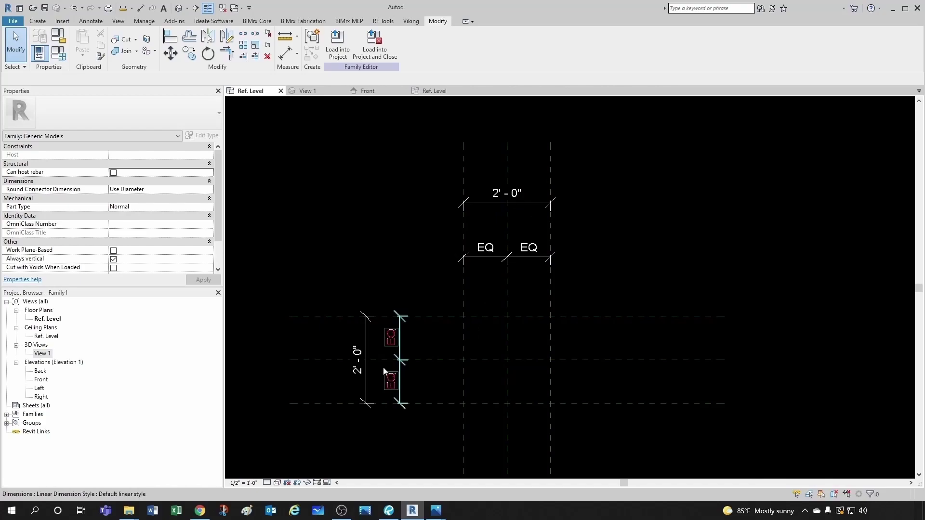
scroll(466, 224, up, 2)
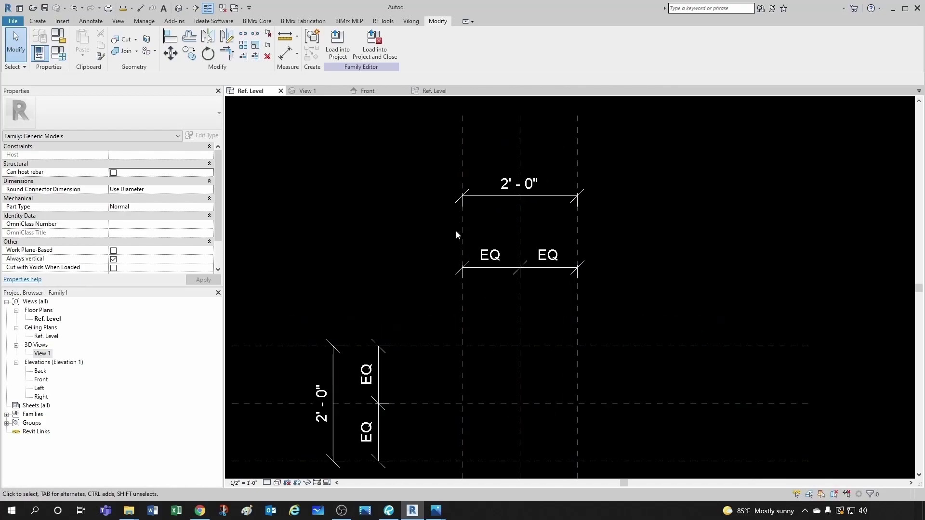
Label the horizontal 2' - 0" overall dimension with a new Width parameter
click(490, 200)
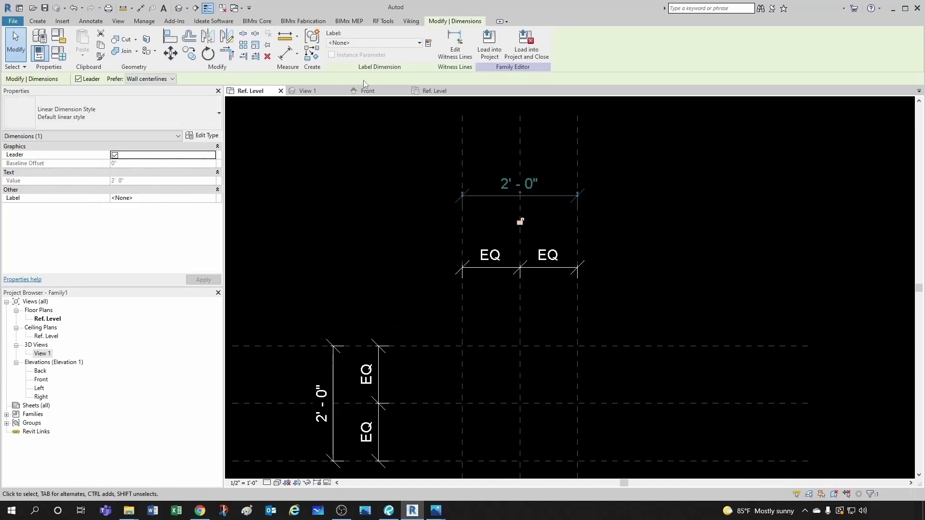
click(428, 43)
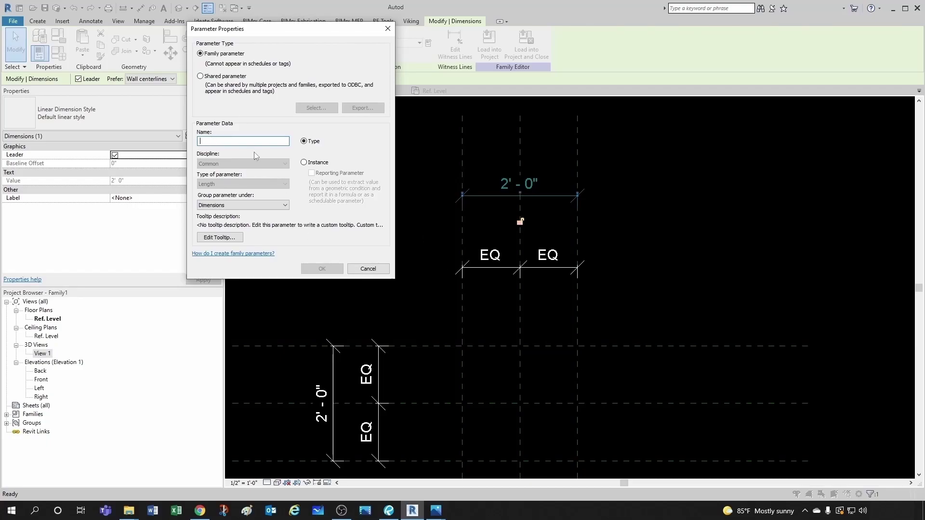
text(Wi)
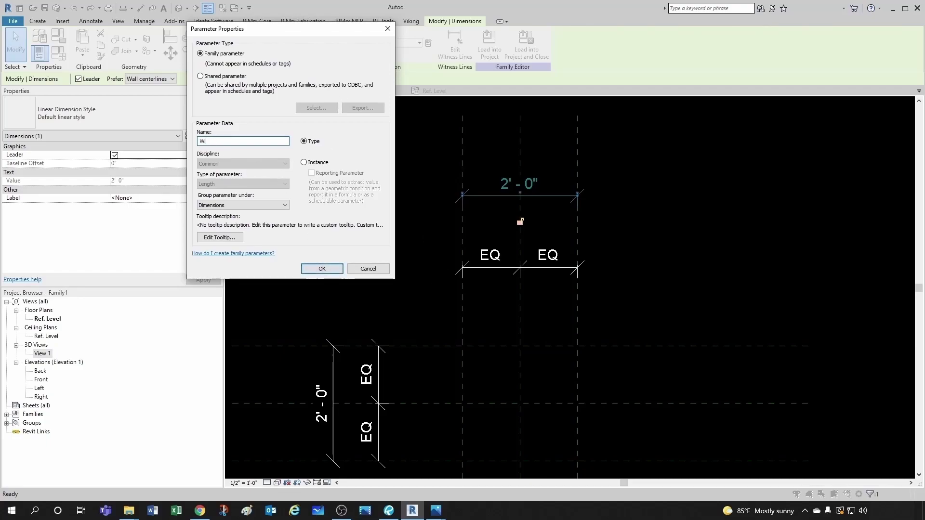
text(dth)
click(321, 268)
scroll(341, 332, down, 2)
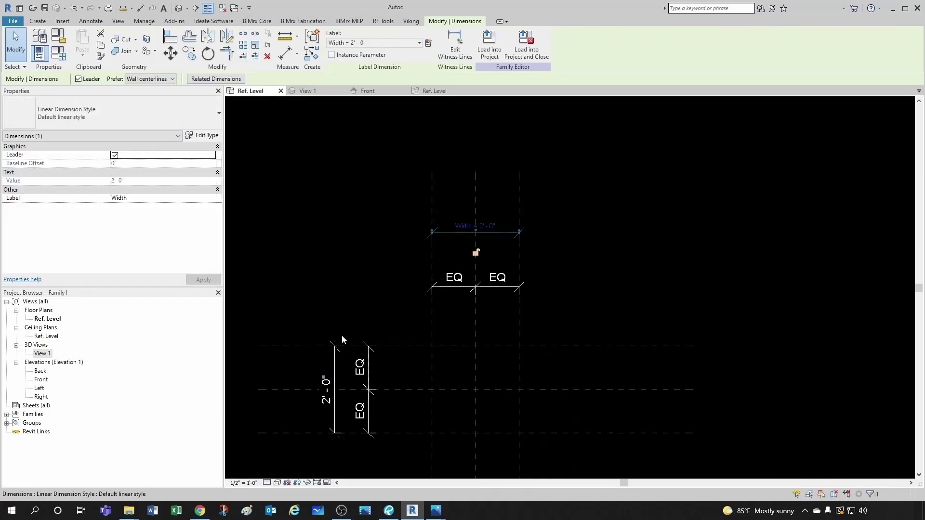
key(Escape)
Label the vertical 2' - 0" overall dimension with a new Length parameter
click(335, 374)
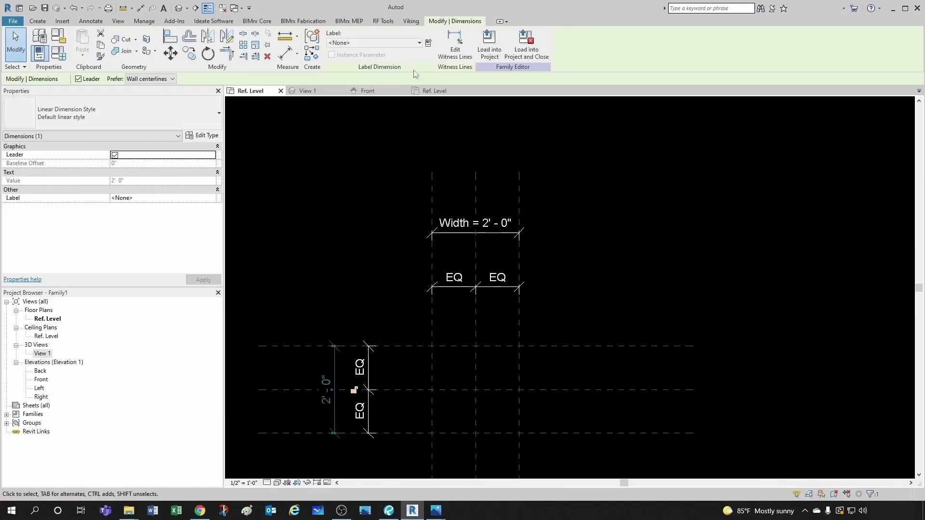
click(427, 43)
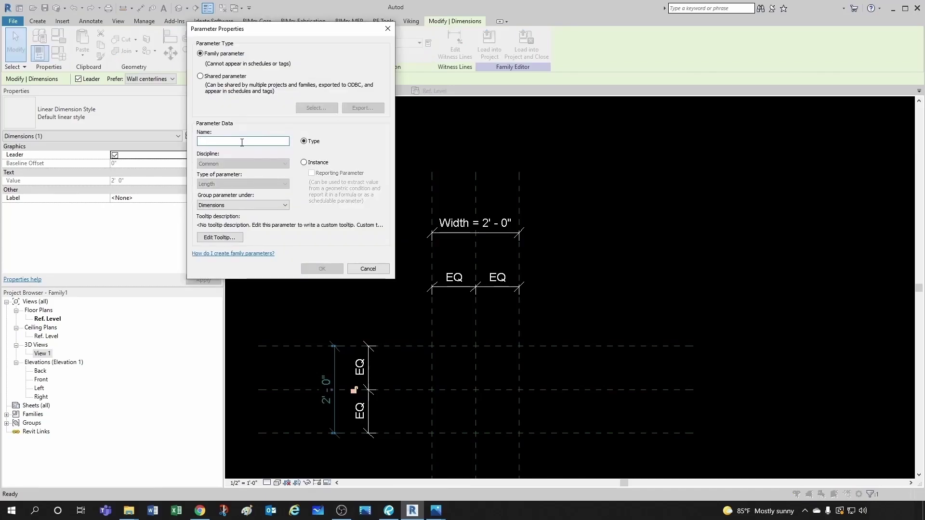
text(Length)
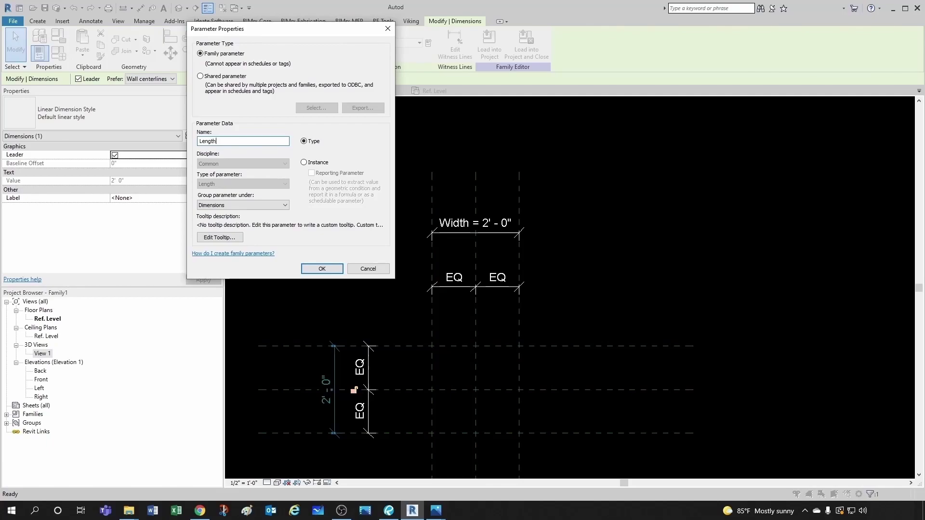
click(322, 269)
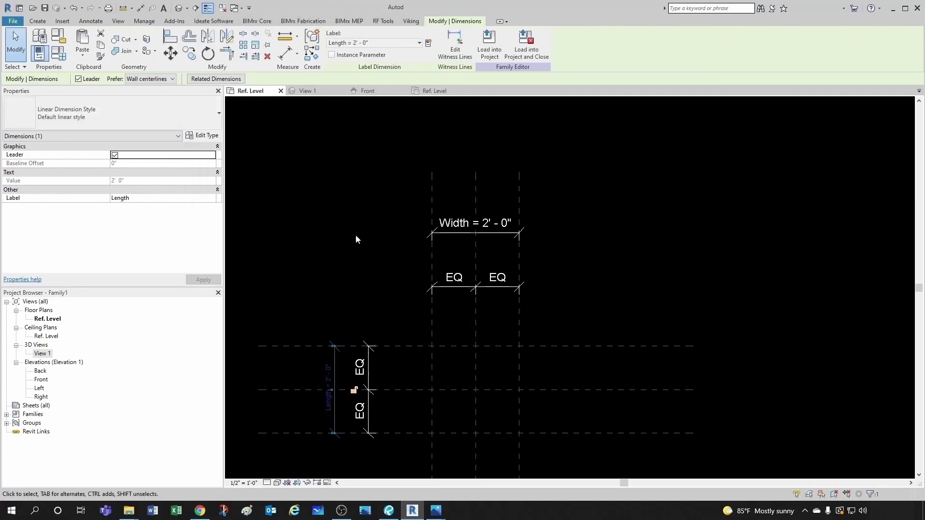
click(367, 239)
scroll(399, 306, down, 3)
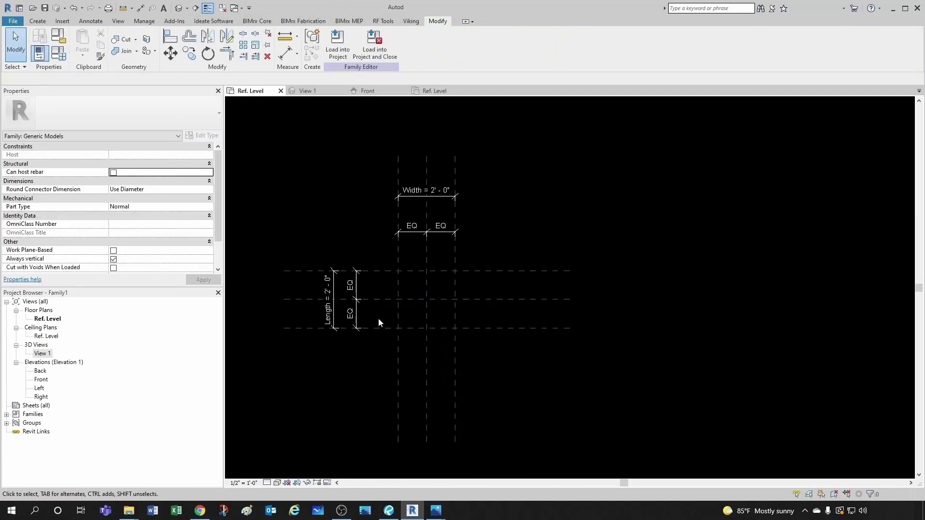
In the Front elevation, dimension 1' - 0" from Ref. Level to the Top plane
scroll(386, 309, up, 1)
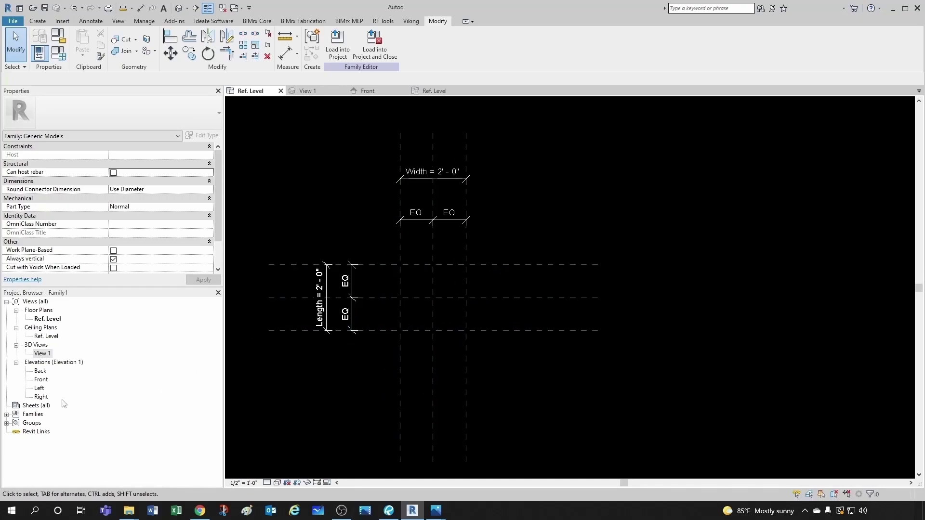
double_click(42, 380)
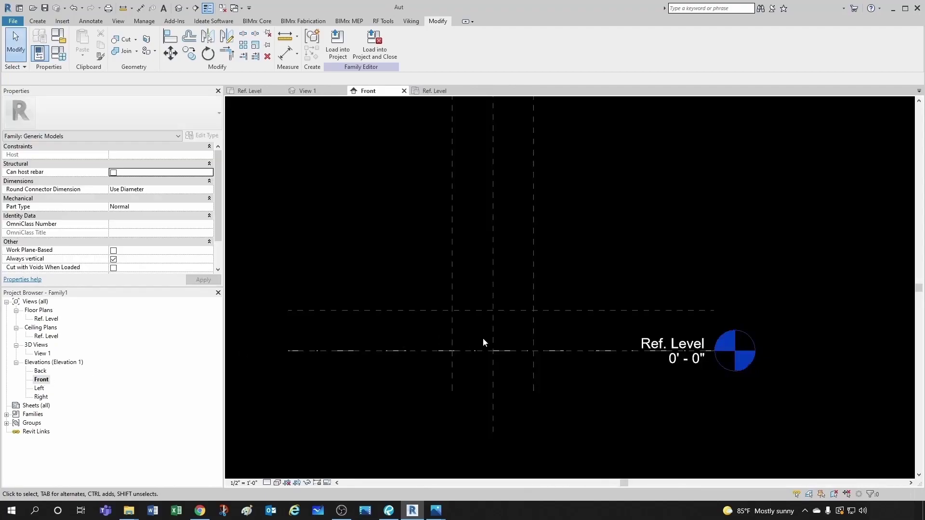
click(420, 311)
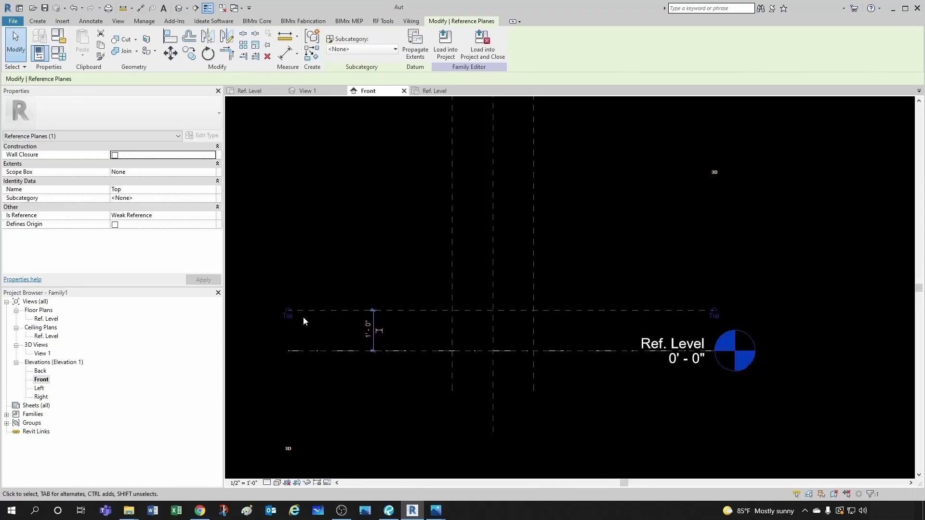
click(424, 325)
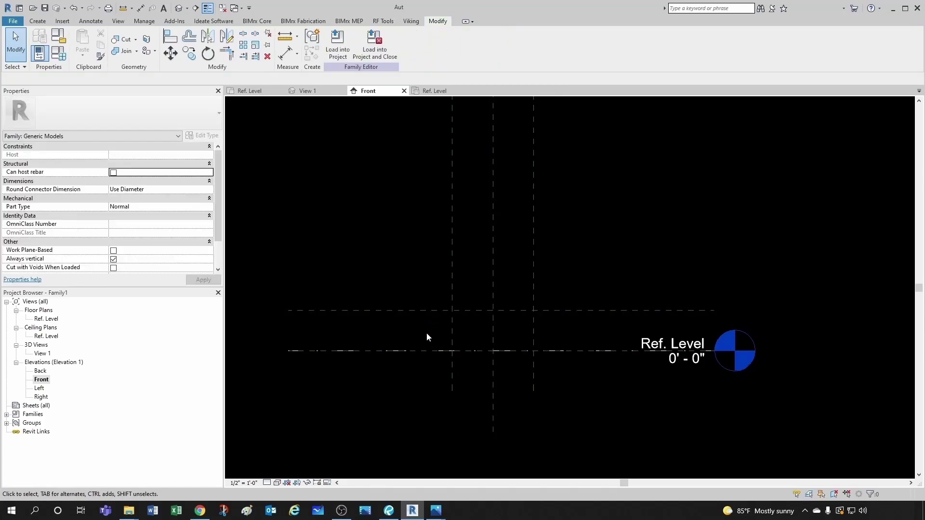
click(285, 53)
scroll(433, 331, up, 2)
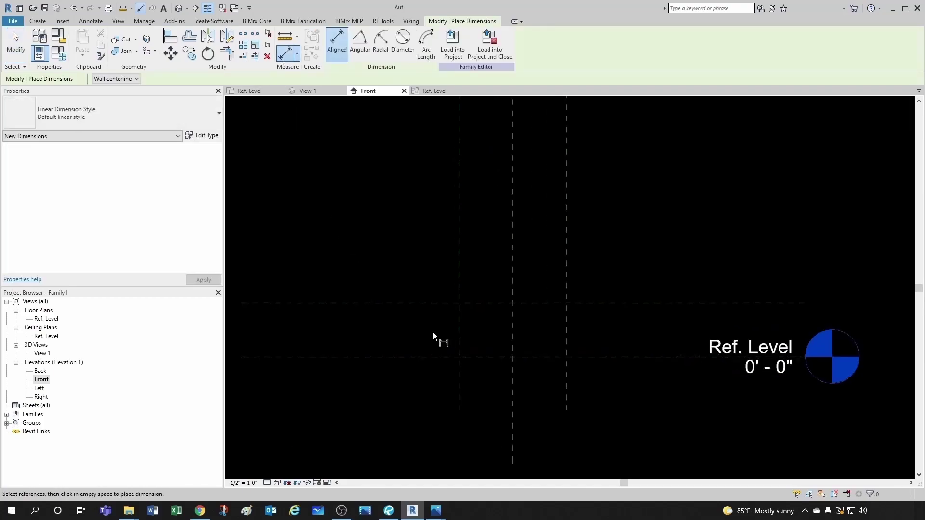
click(416, 360)
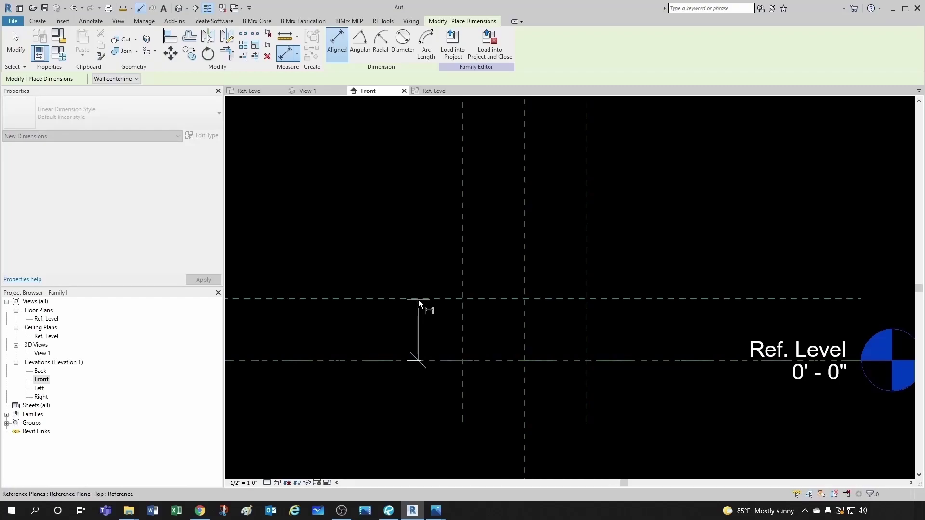
click(418, 300)
click(377, 270)
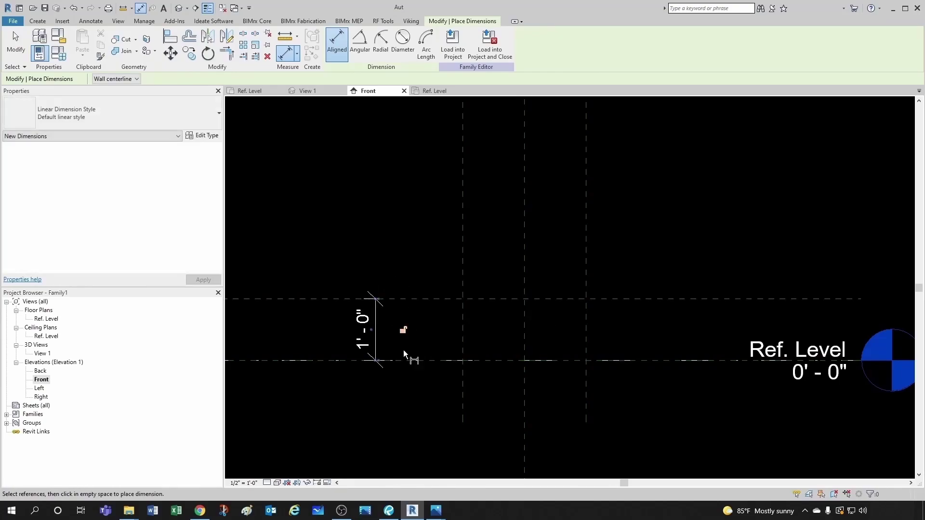
key(Escape)
key(Escape)
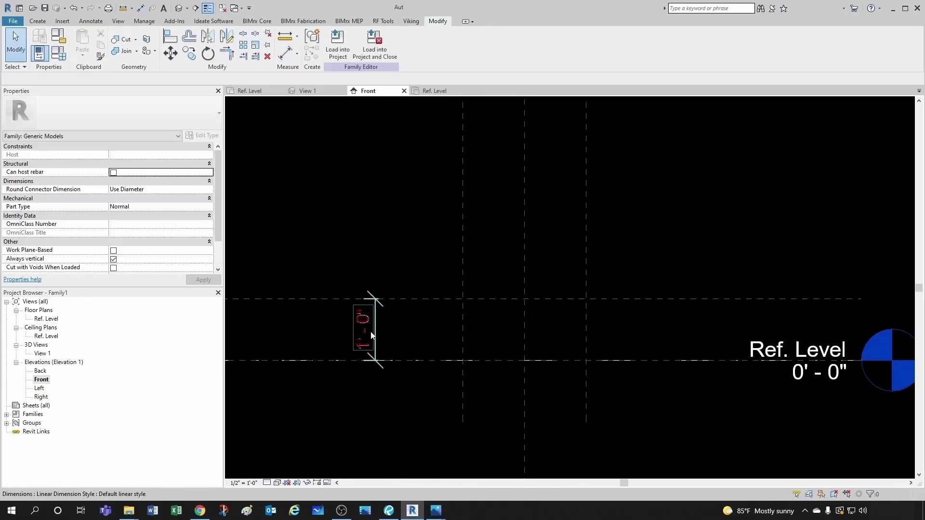
Label the 1' - 0" height dimension with a new parameter named Hight
click(378, 333)
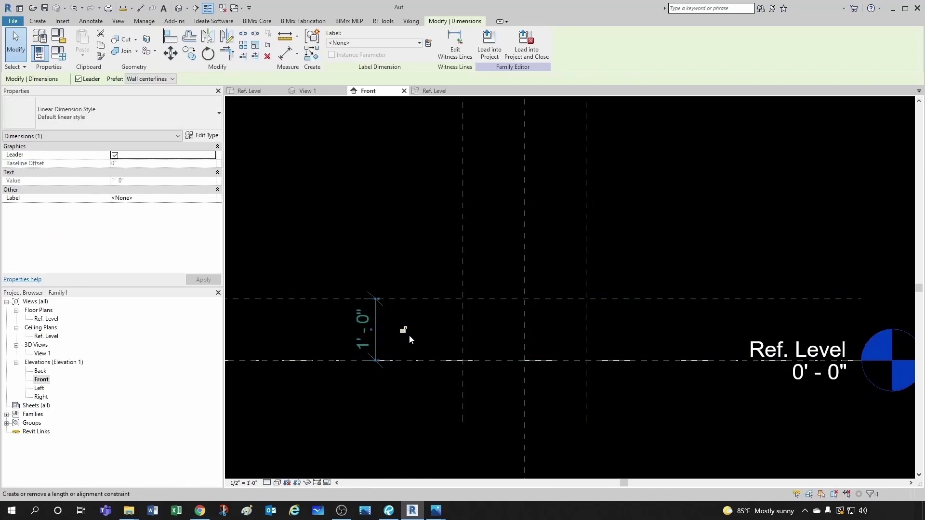
click(428, 45)
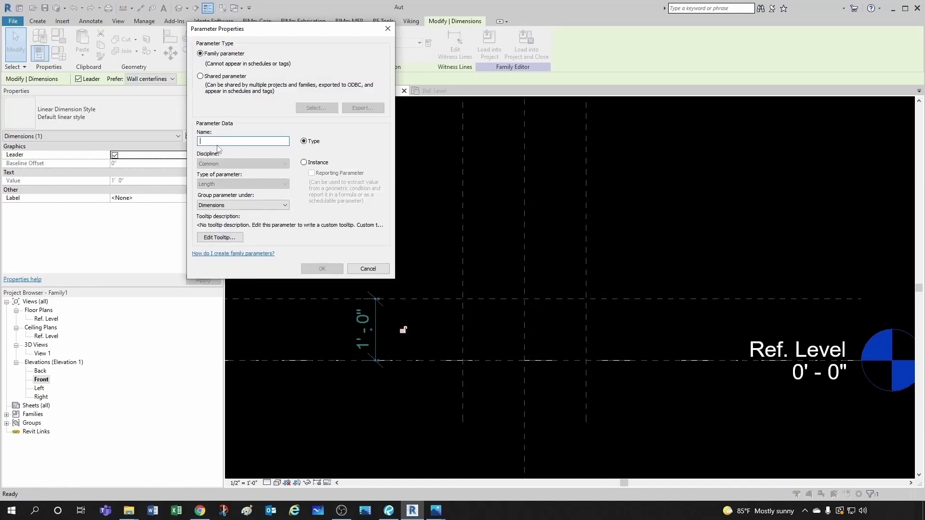
text(Hight)
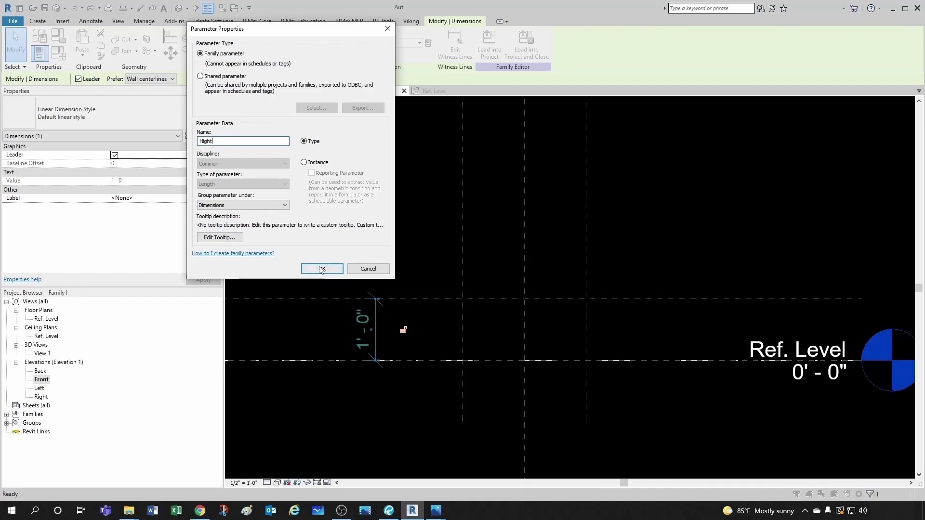
click(322, 268)
key(Escape)
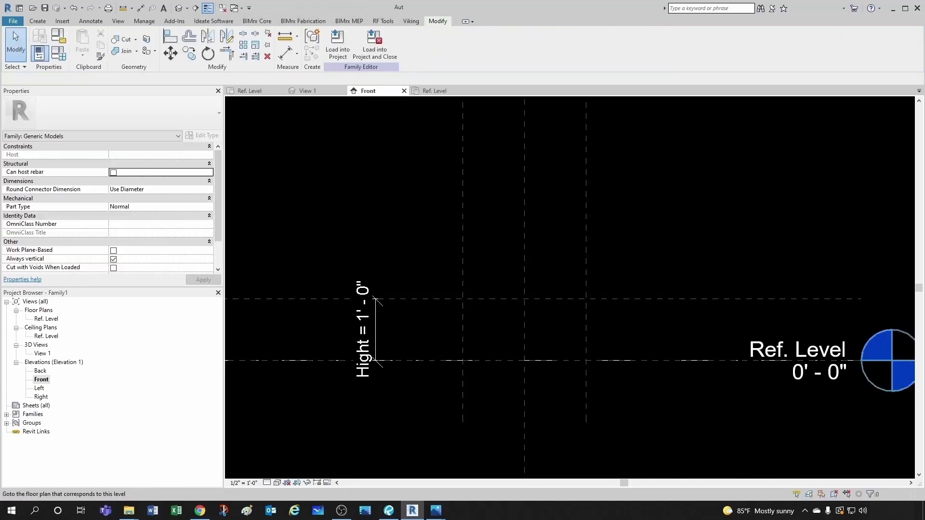
scroll(608, 382, up, 1)
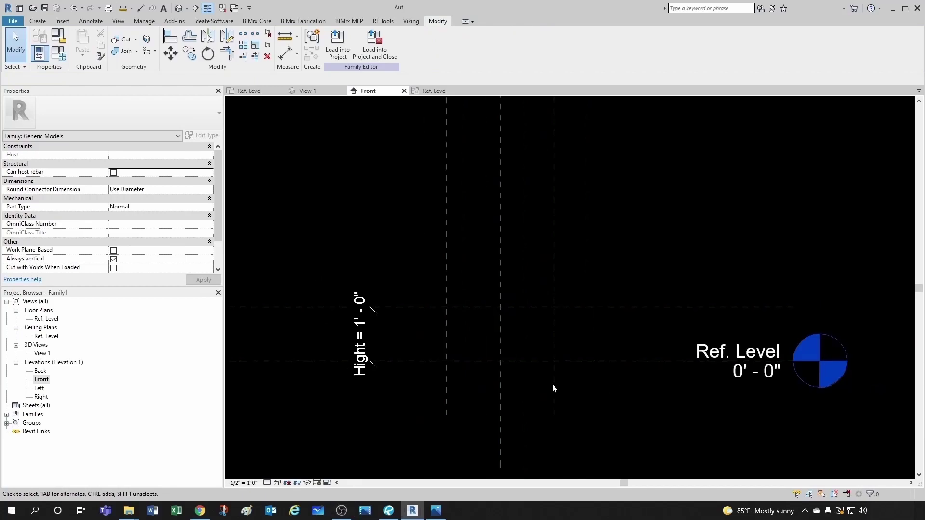
scroll(552, 383, down, 1)
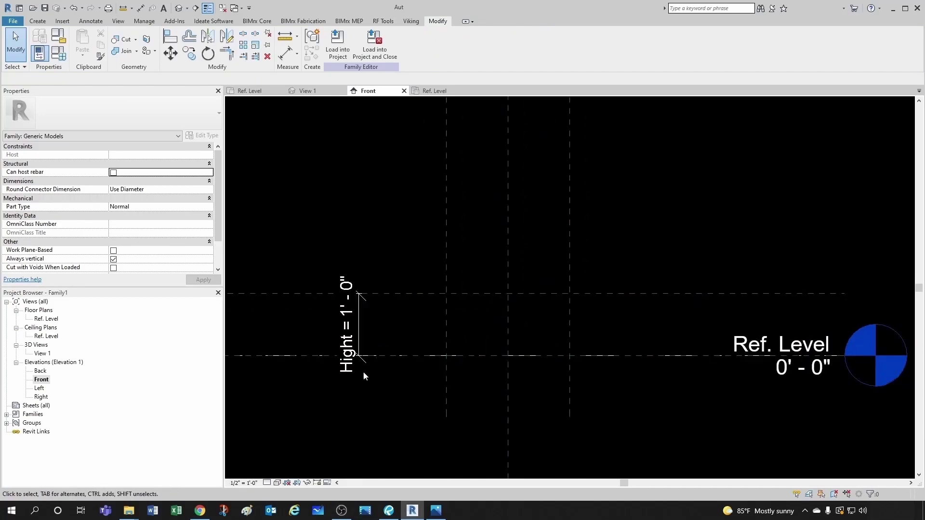
In Family Types, correct the parameter name Hight to Height
click(58, 56)
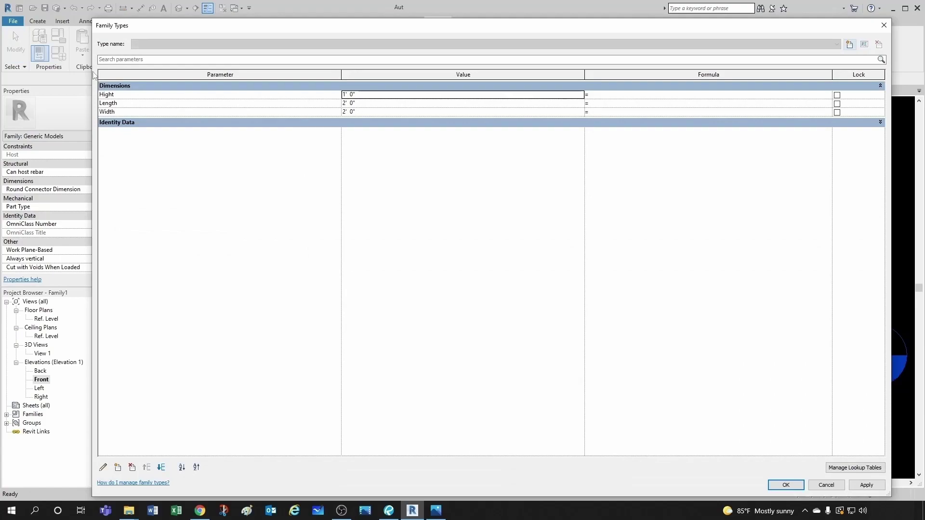
click(114, 95)
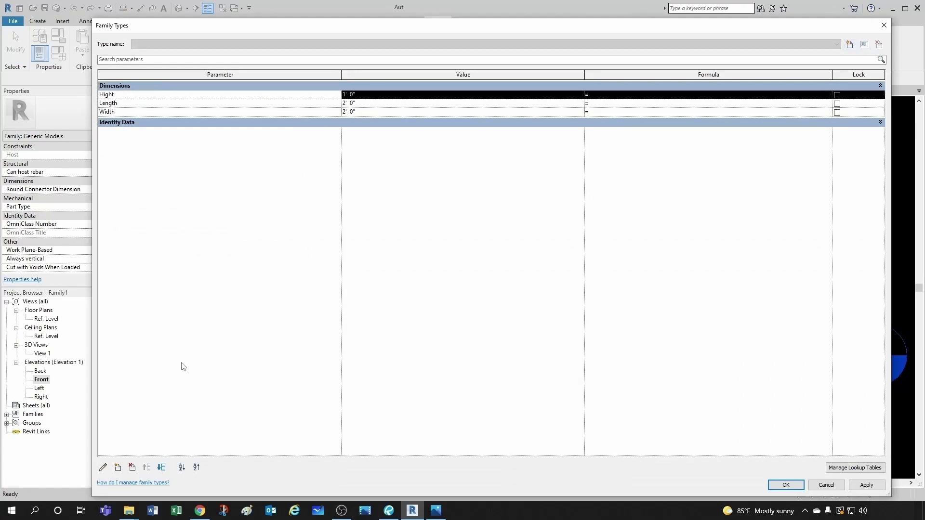
click(103, 467)
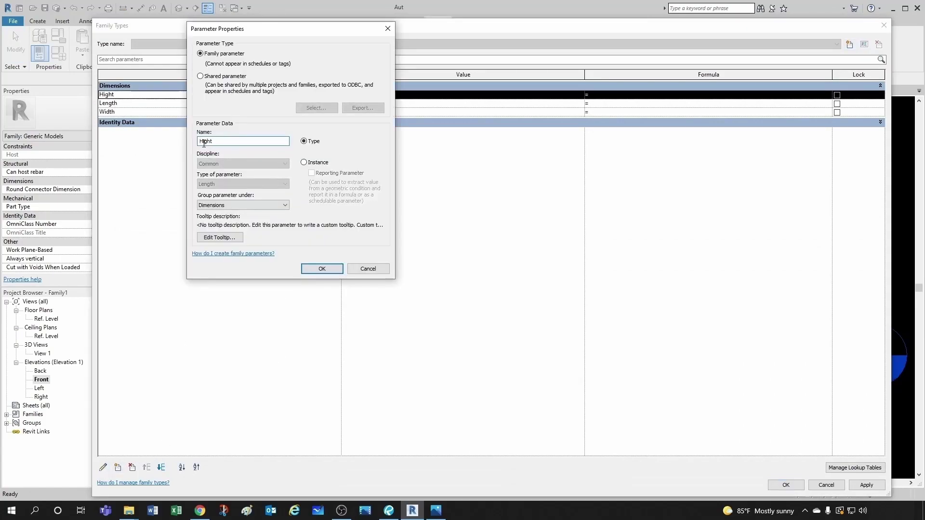
key(Right)
text(e)
click(322, 269)
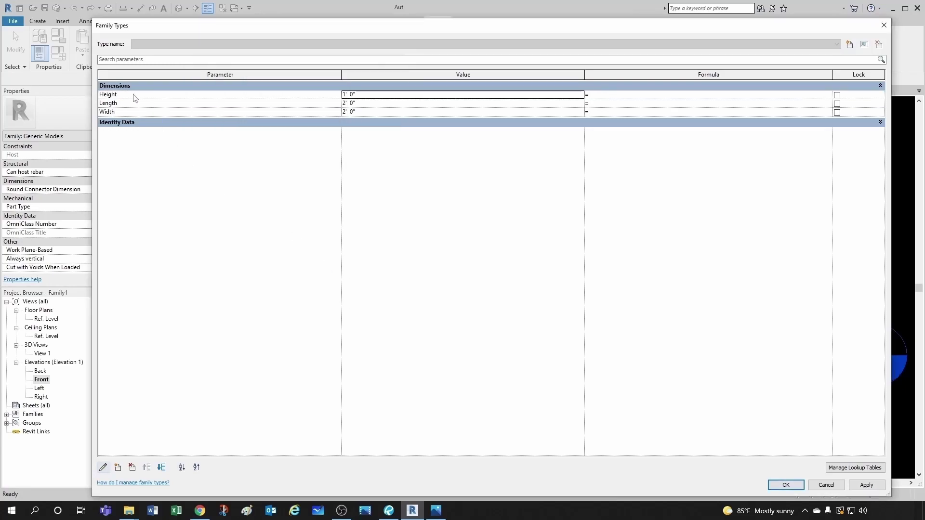
click(786, 485)
scroll(549, 380, up, 2)
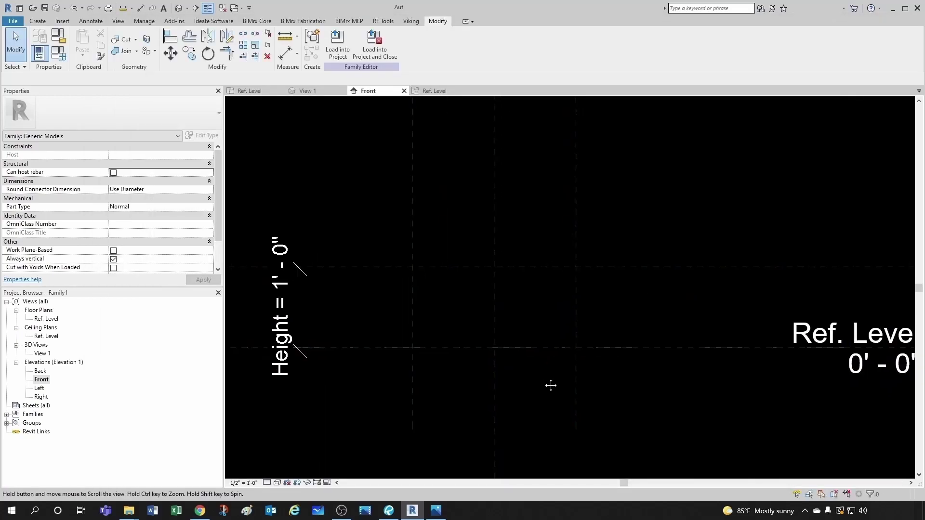
Bring the Interceptor.jpg spec sheet in Photos to the front
mouse_move(436, 510)
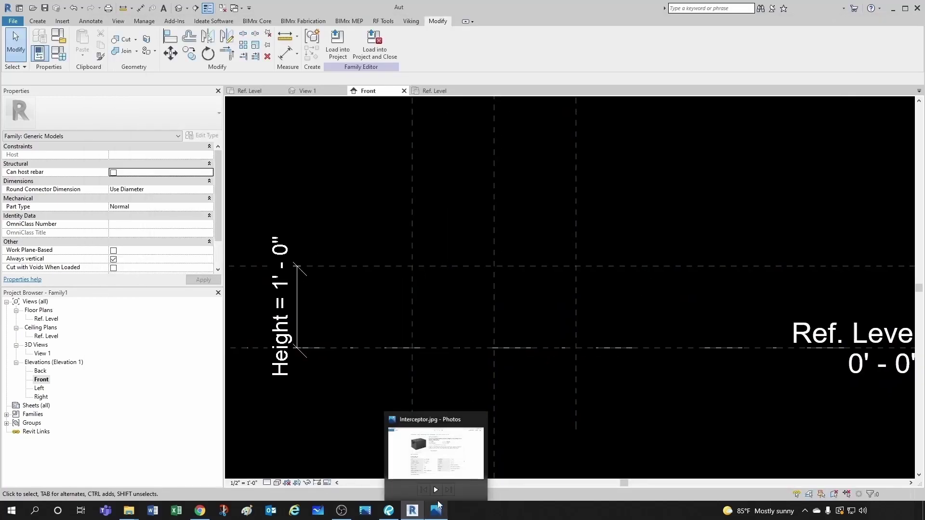
click(445, 479)
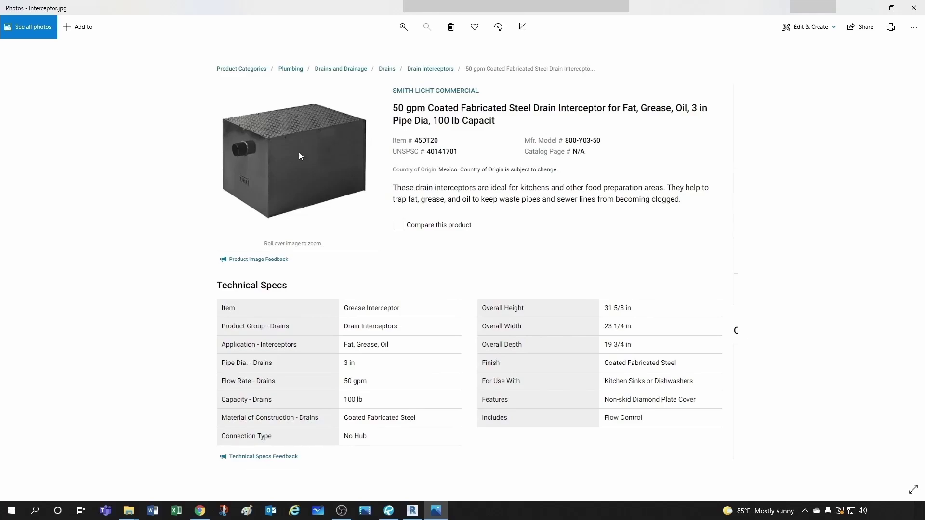
Add a reference plane offset 0.75 (9") above Ref. Level, picked from existing lines
click(870, 8)
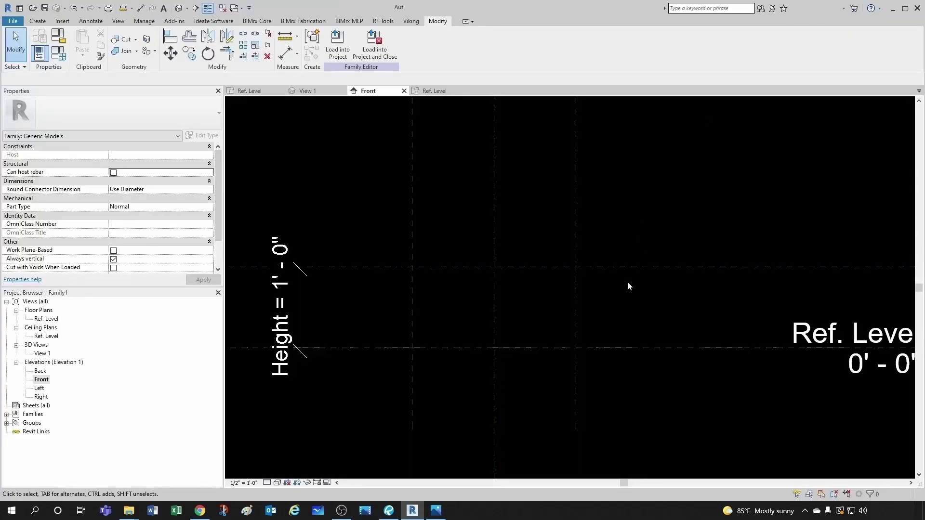
right_click(414, 219)
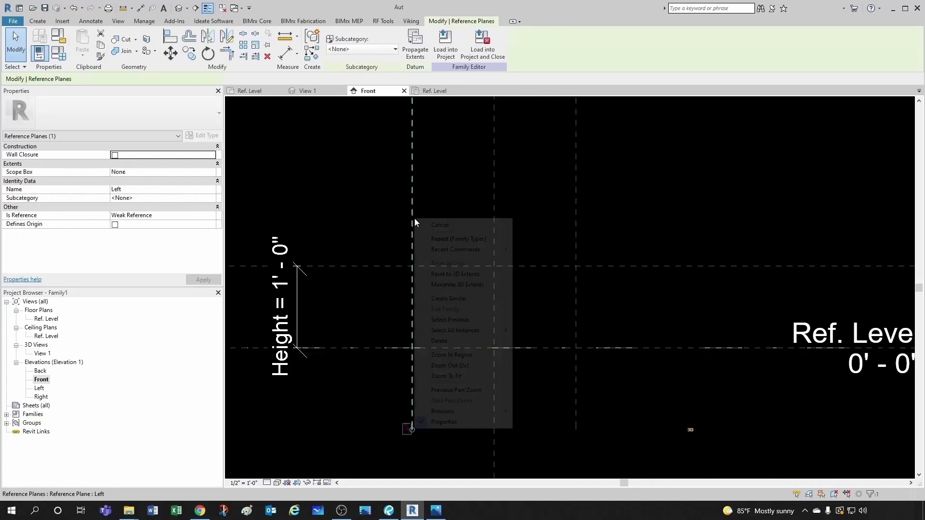
click(449, 298)
scroll(456, 316, up, 1)
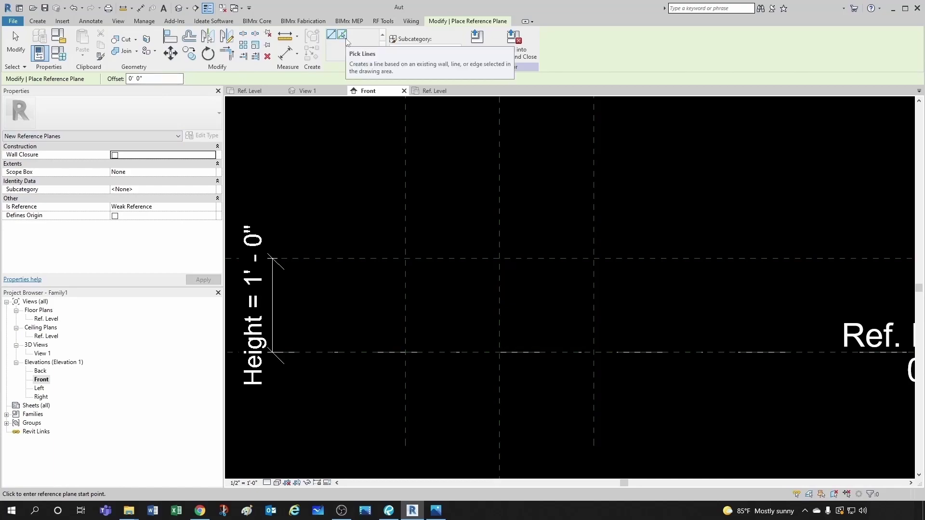
click(344, 39)
click(135, 78)
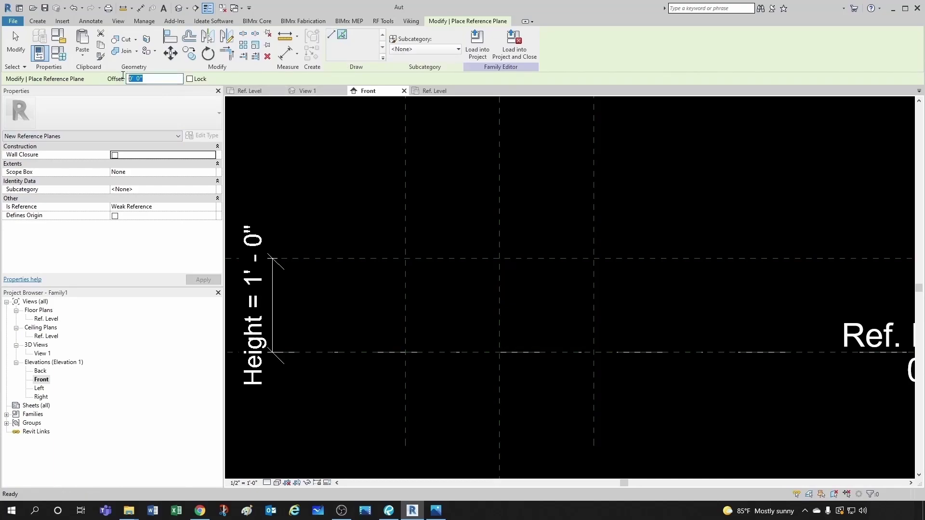
text(0.75)
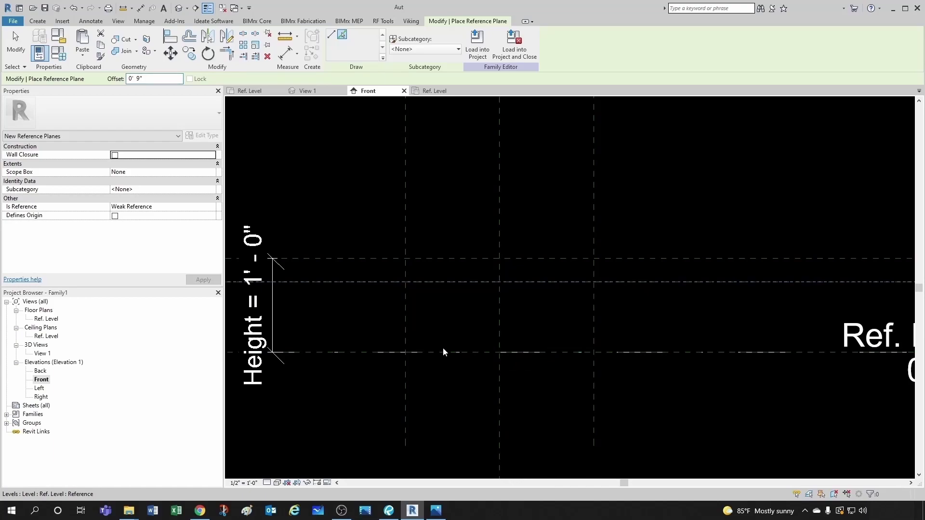
click(443, 349)
scroll(501, 306, down, 2)
key(Escape)
Name the new reference plane Inlet-Outlet
click(636, 295)
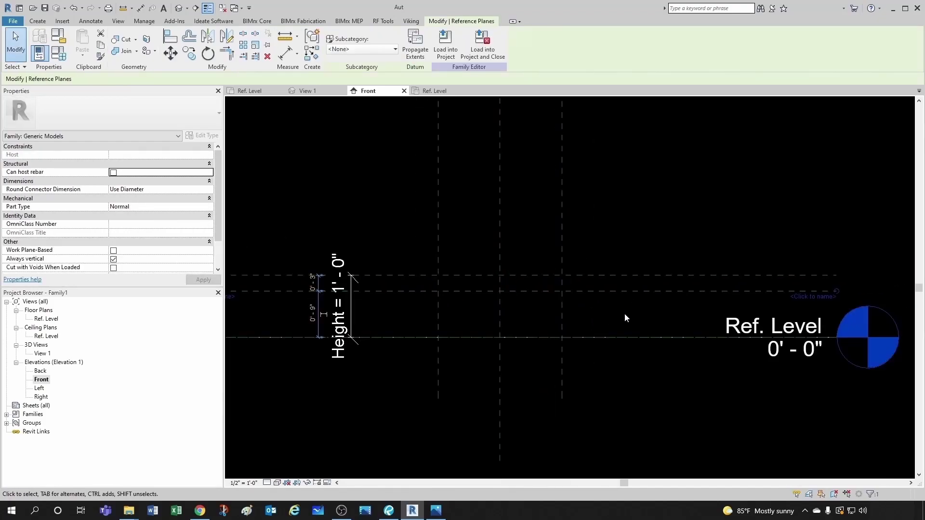
scroll(625, 314, down, 2)
click(318, 302)
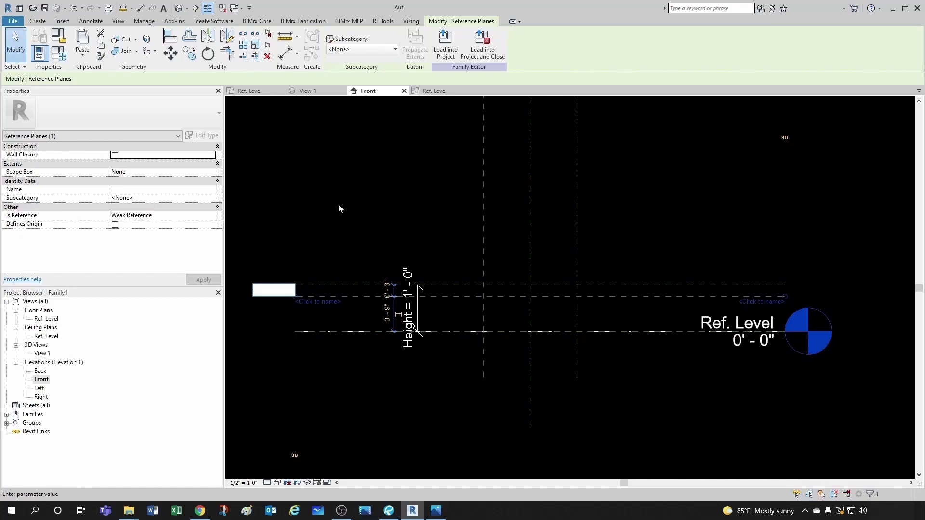
text(Inlet-0utlet)
key(Return)
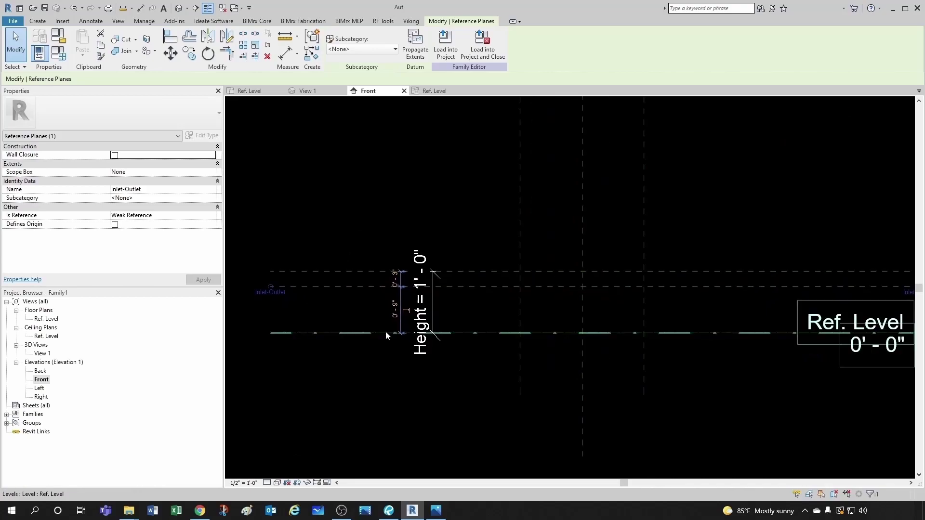
key(Escape)
middle_drag(556, 317, 607, 347)
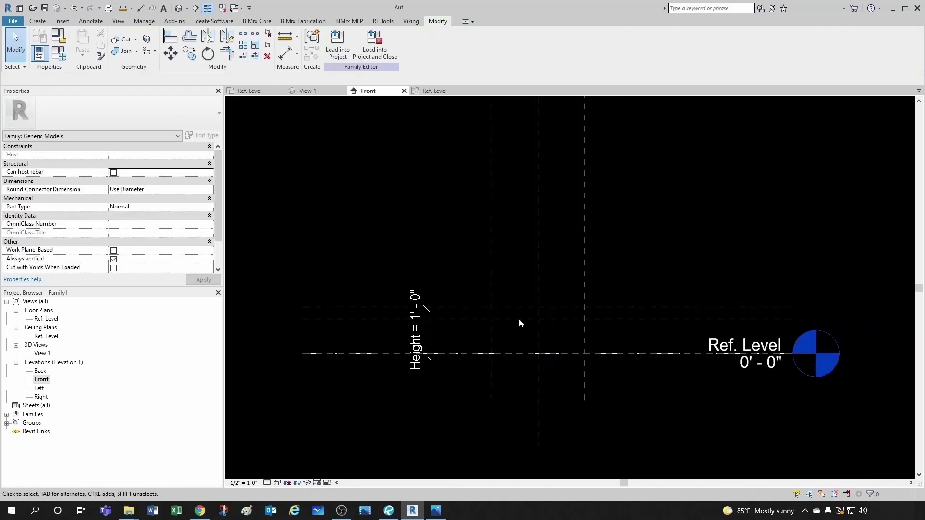